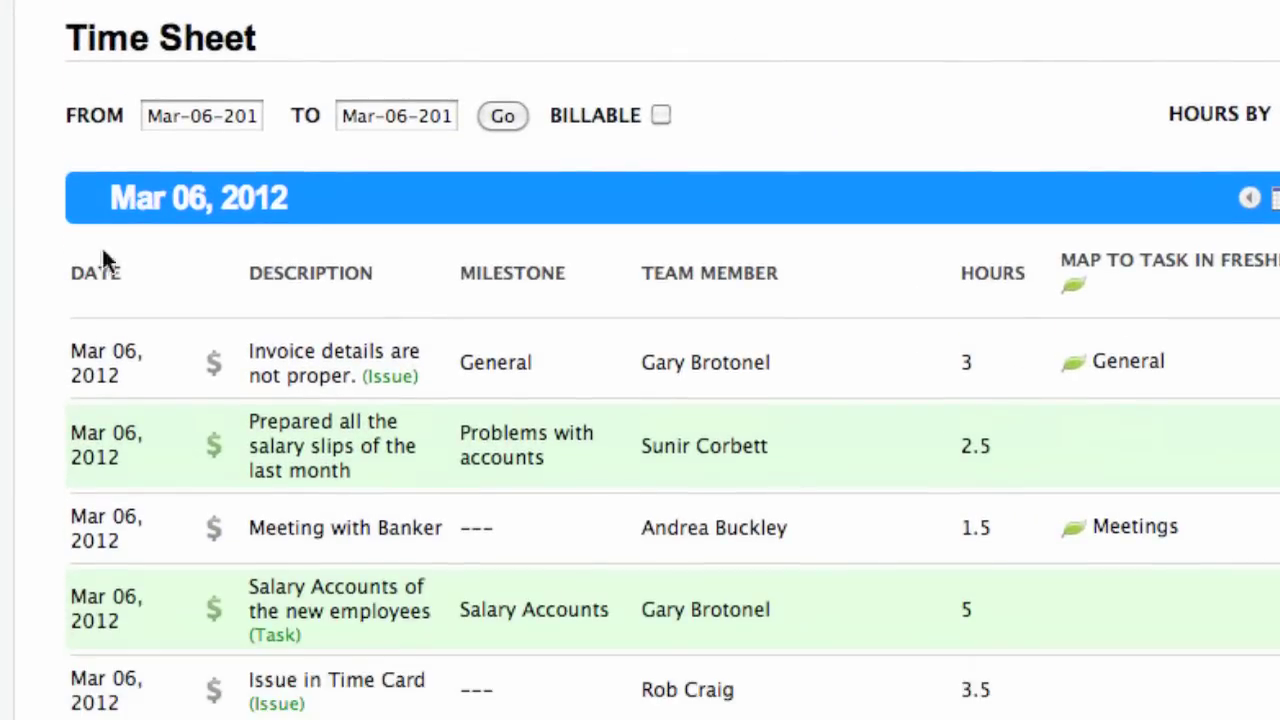
pyautogui.click(440, 465)
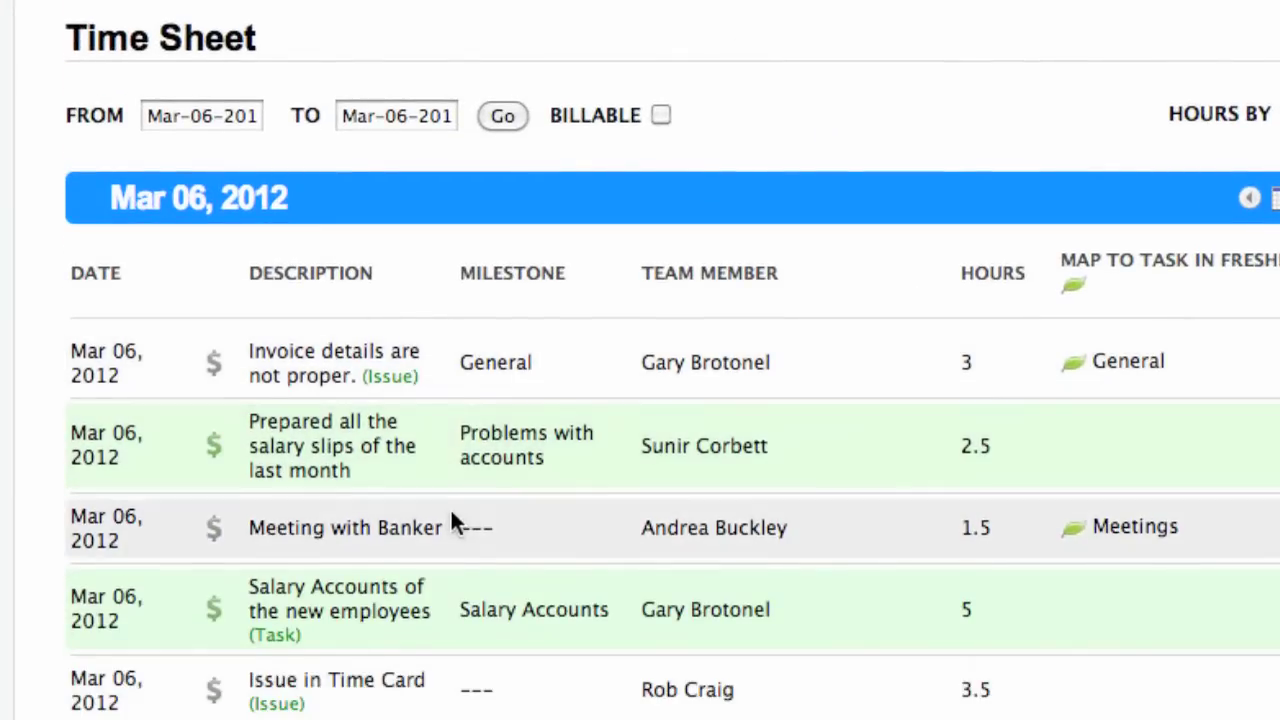
pyautogui.click(460, 655)
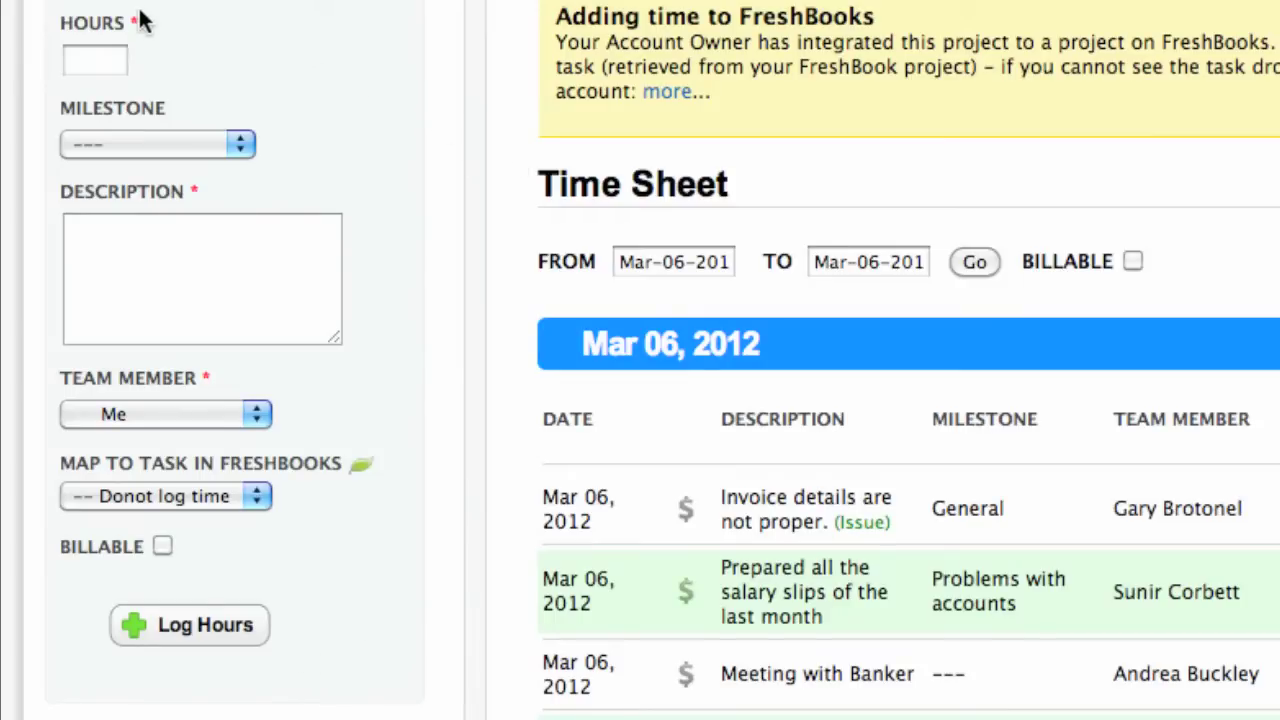
# Fill in a new time entry with 2.5 hours, milestone Insurance and description "Insurance Payment dues"
pyautogui.click(81, 60)
pyautogui.write('2.5')
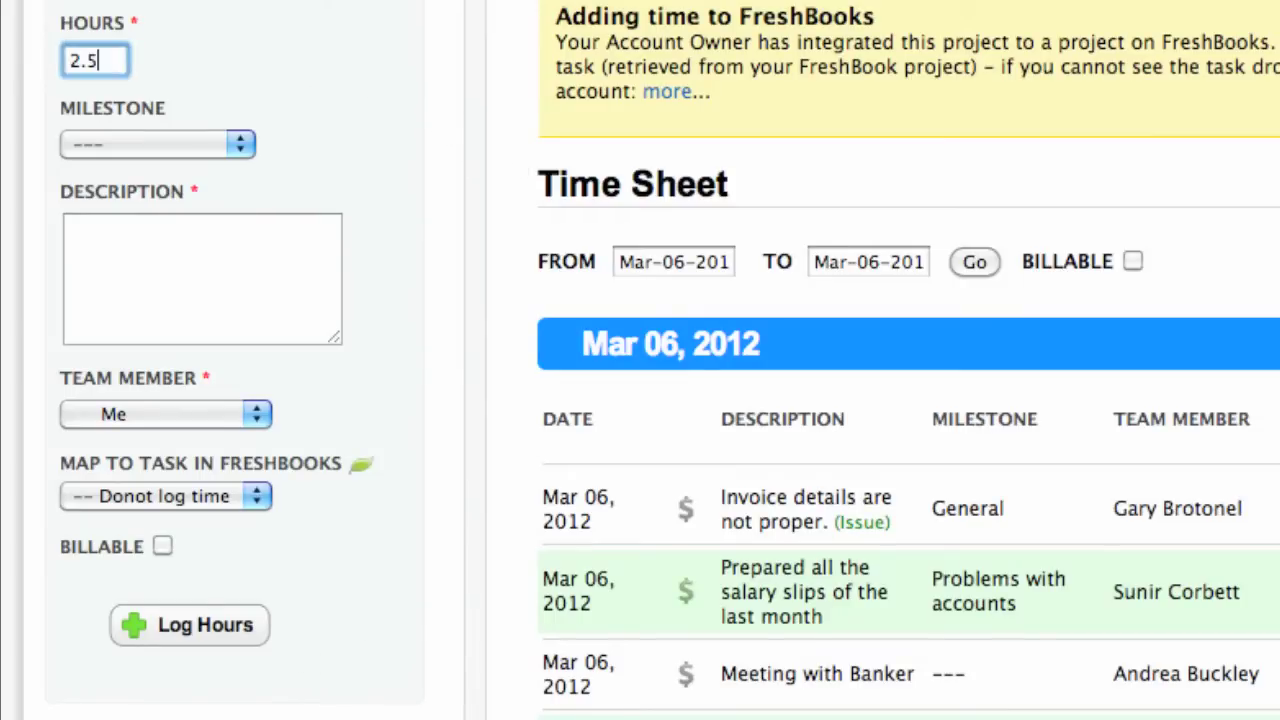
pyautogui.click(185, 146)
pyautogui.click(172, 248)
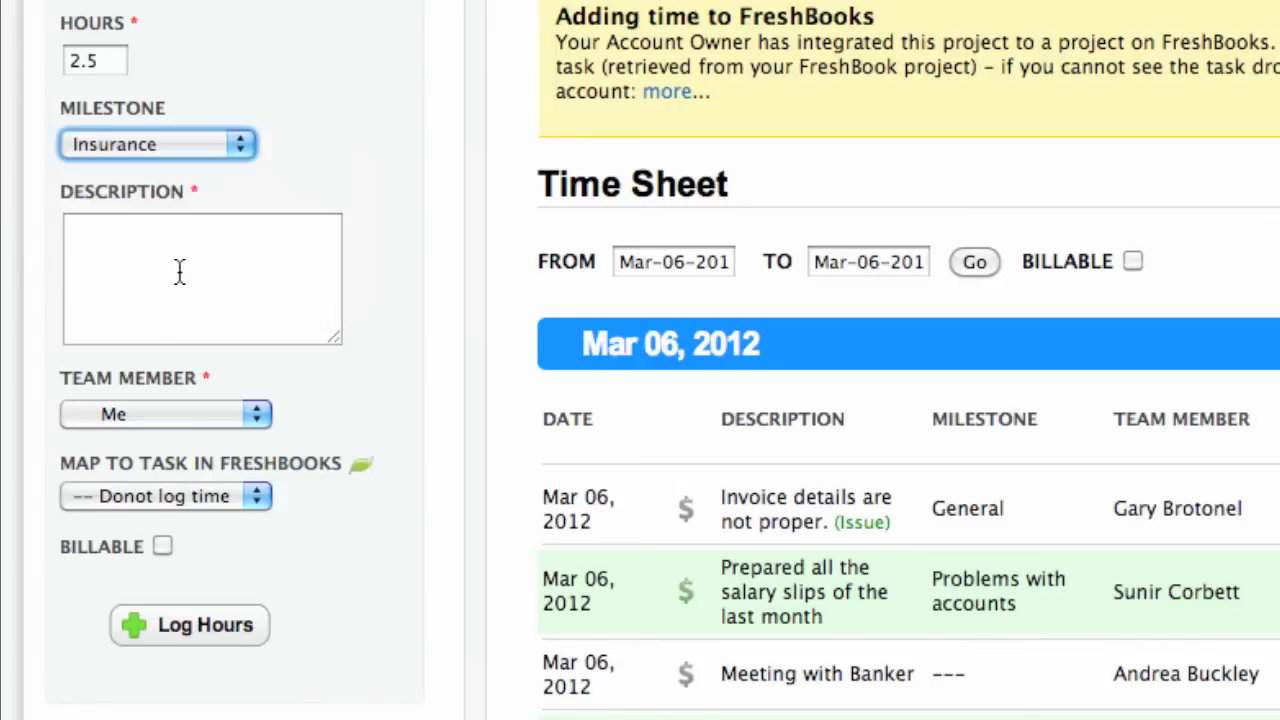
pyautogui.click(180, 271)
pyautogui.write('Insurance Payment dues')
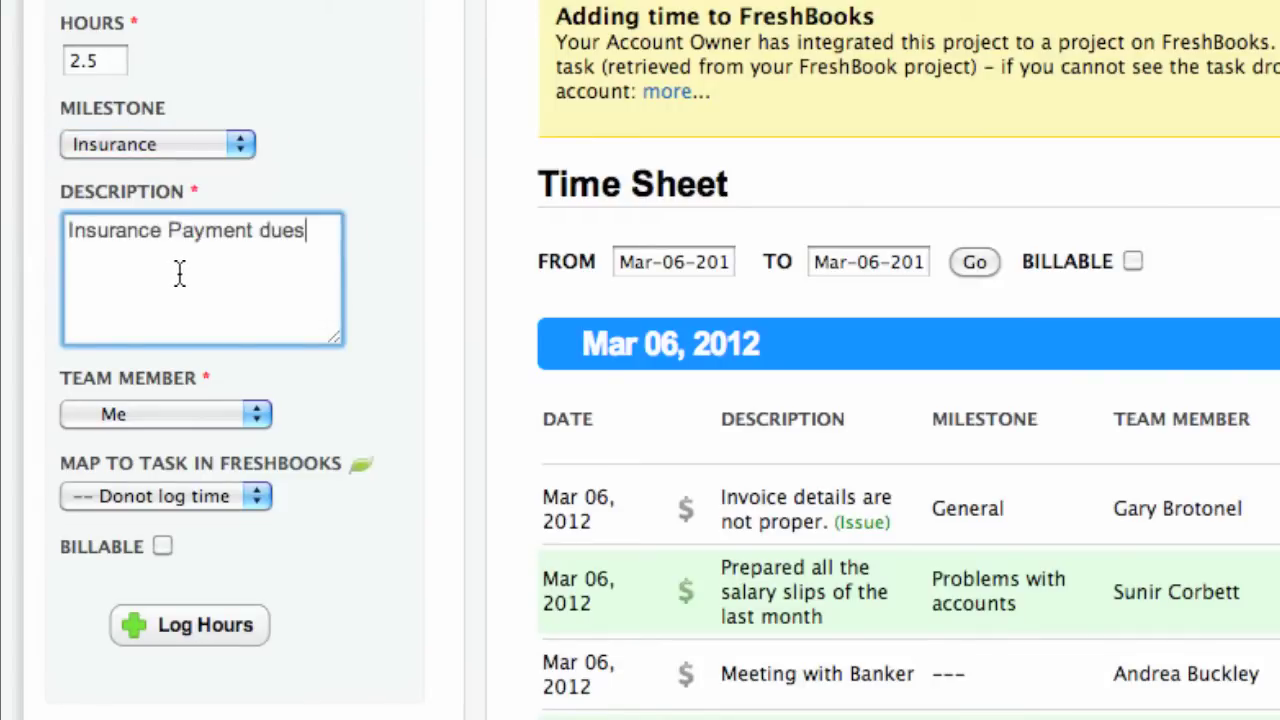
# Assign the time entry to the first Brightpeak Ventures team member, mark it billable and log the hours
pyautogui.click(181, 427)
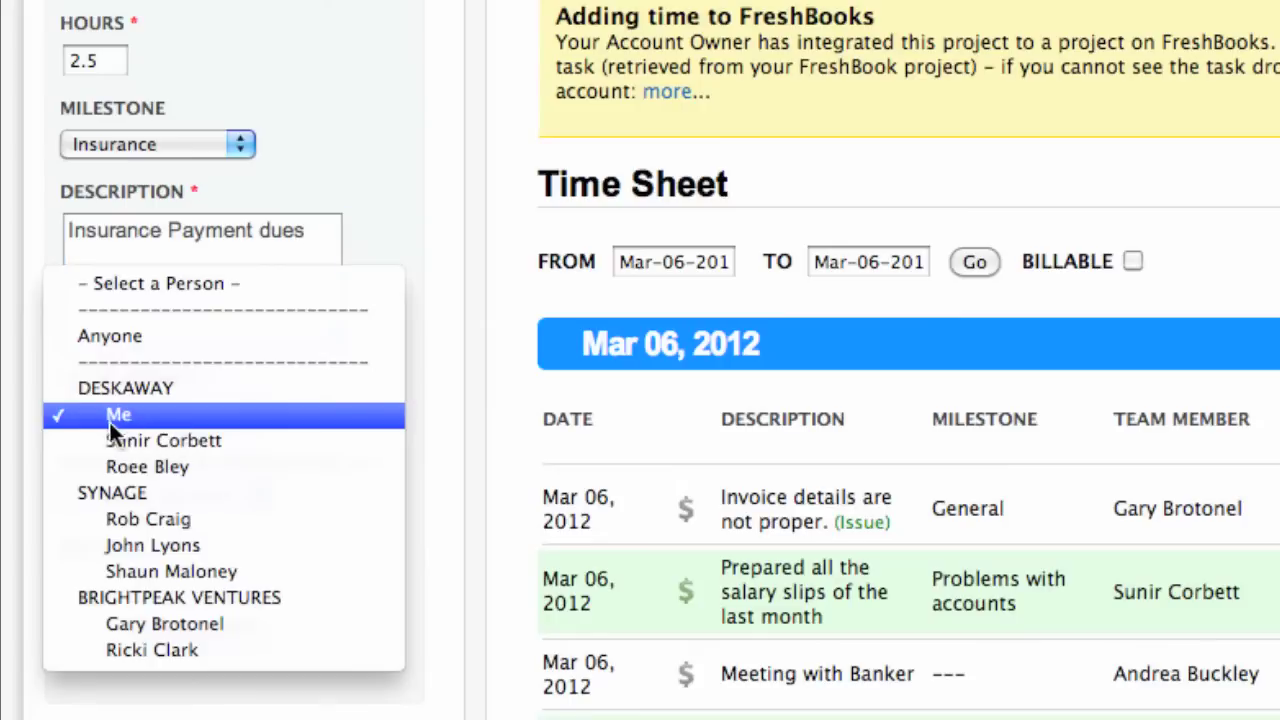
pyautogui.click(197, 622)
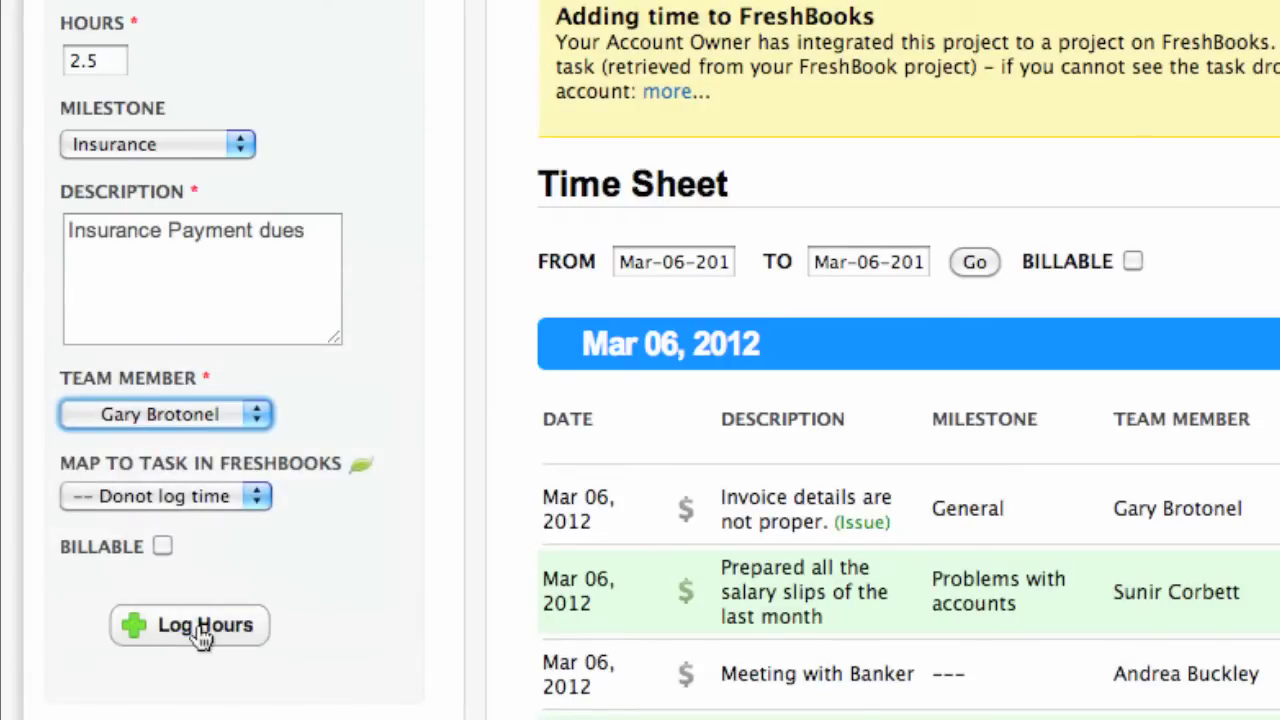
pyautogui.click(173, 475)
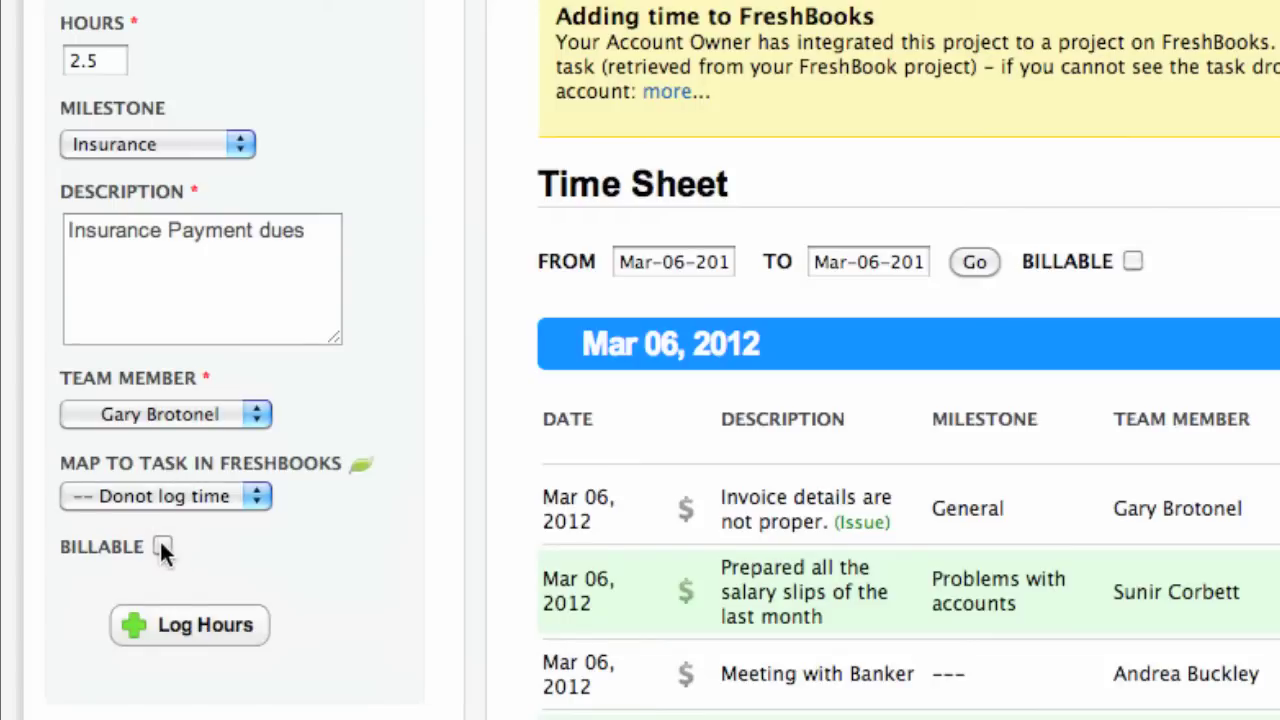
pyautogui.click(180, 636)
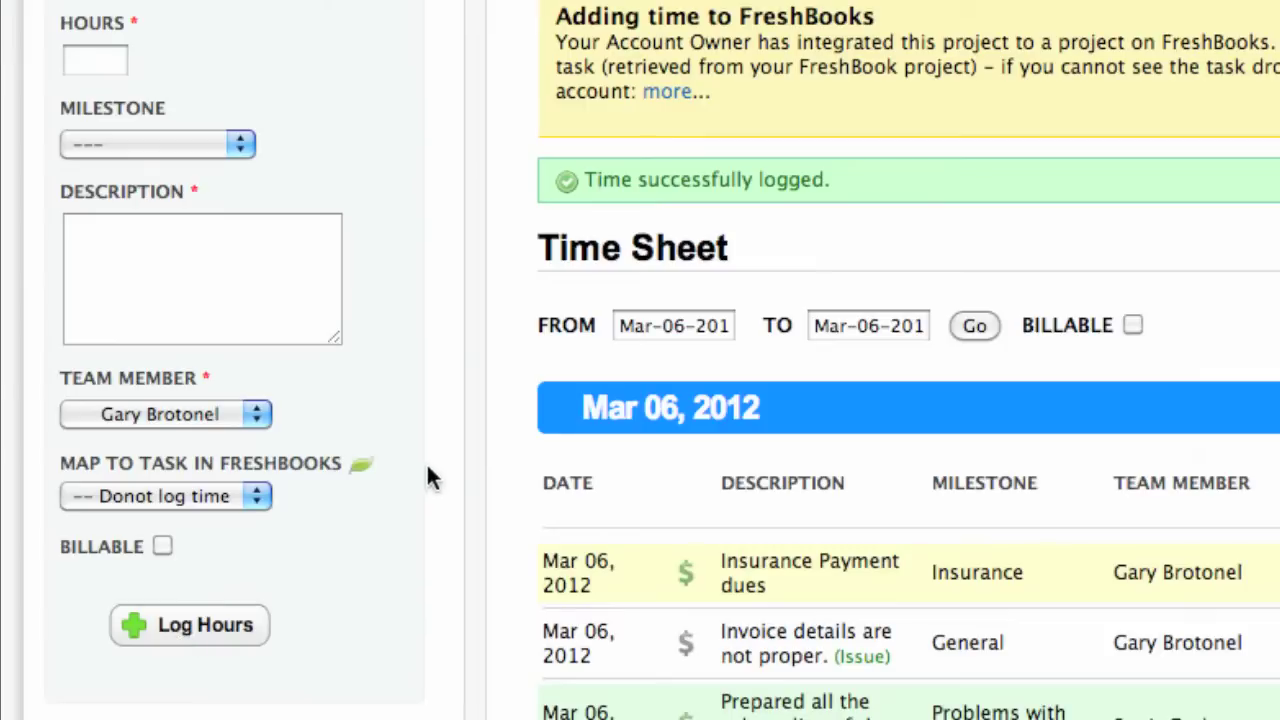
pyautogui.moveTo(560, 178); pyautogui.dragTo(866, 187)
pyautogui.click(1186, 585)
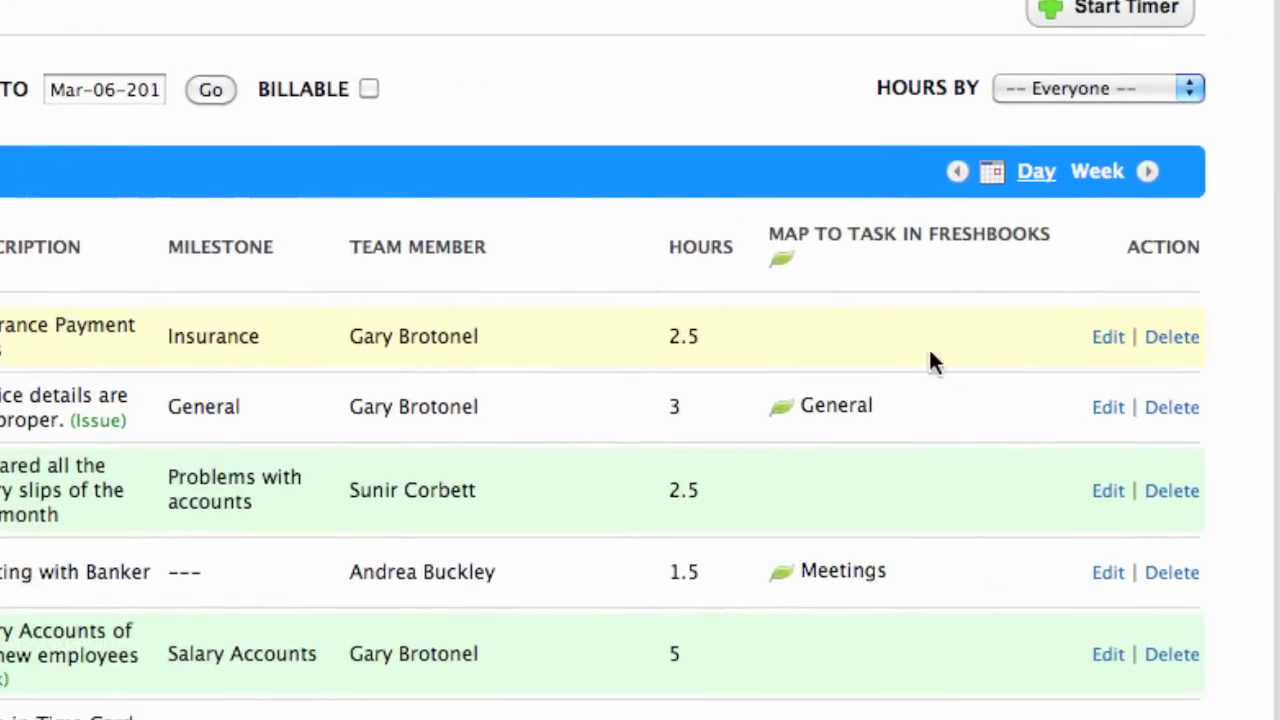
# Set the hours of the "Invoice details are not proper." time entry to 5 and save it
pyautogui.click(1108, 408)
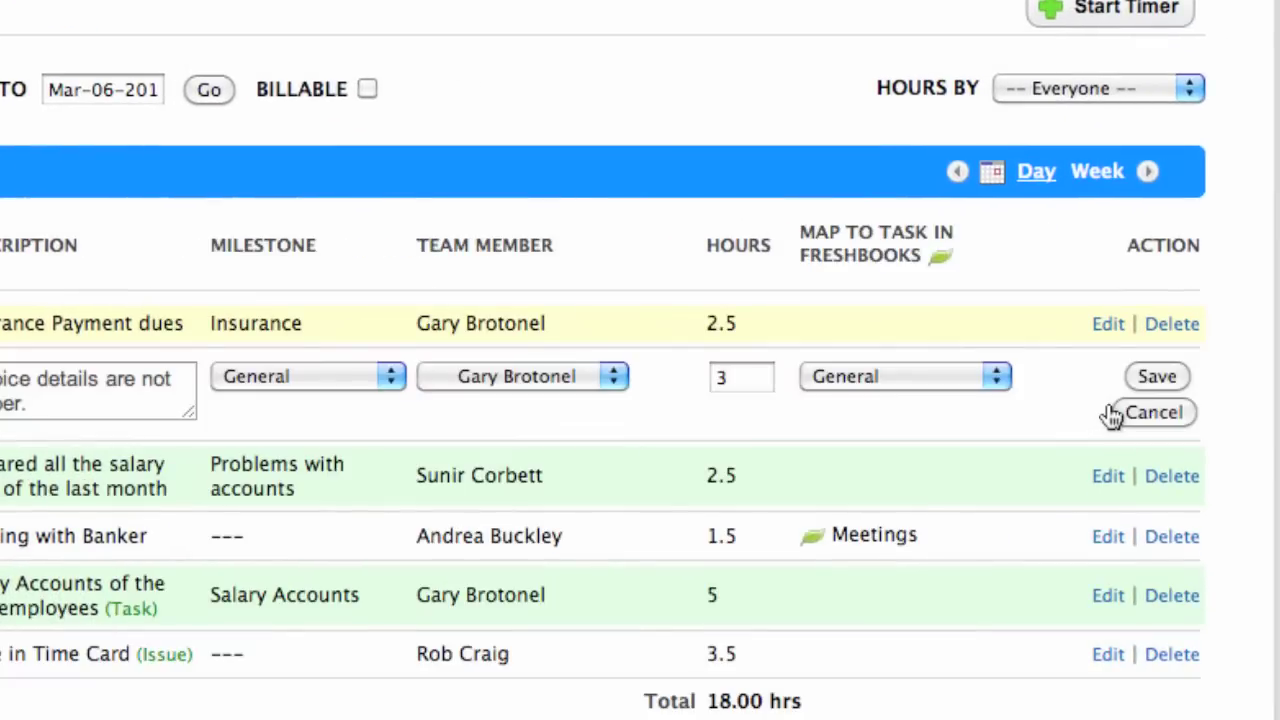
pyautogui.click(736, 376)
pyautogui.moveTo(722, 376); pyautogui.dragTo(707, 380)
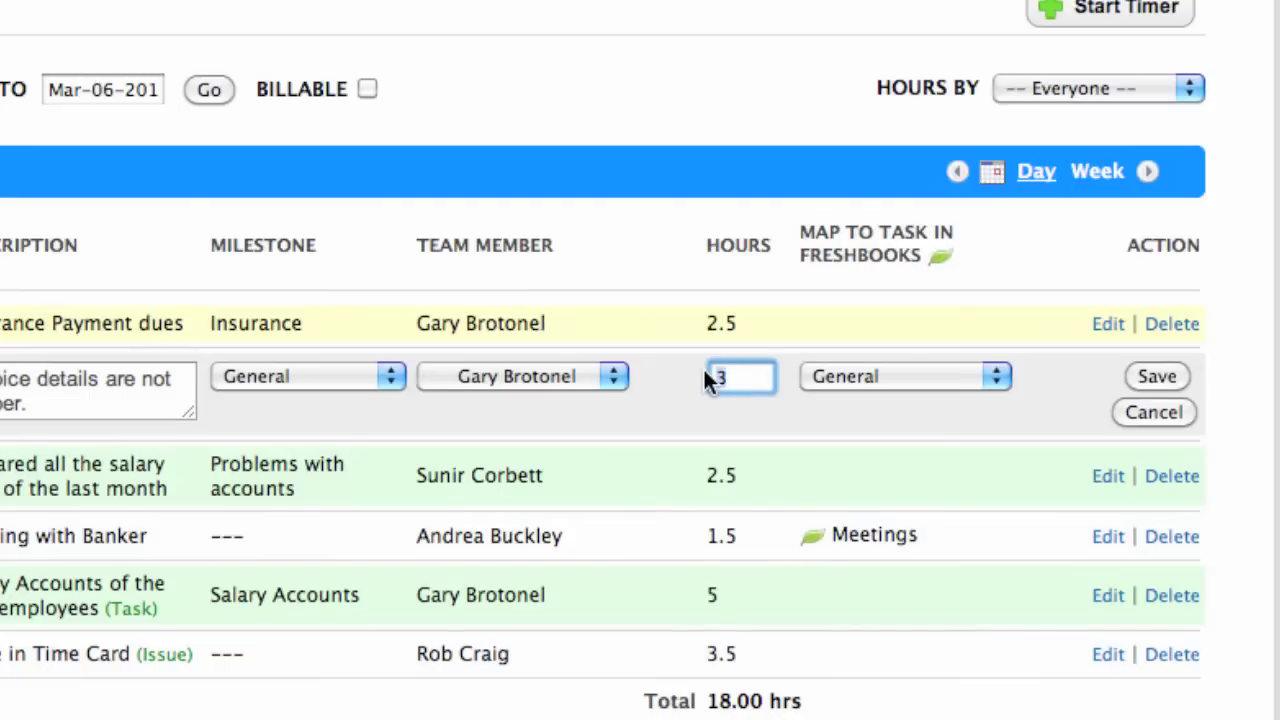
pyautogui.write('5')
pyautogui.click(1157, 376)
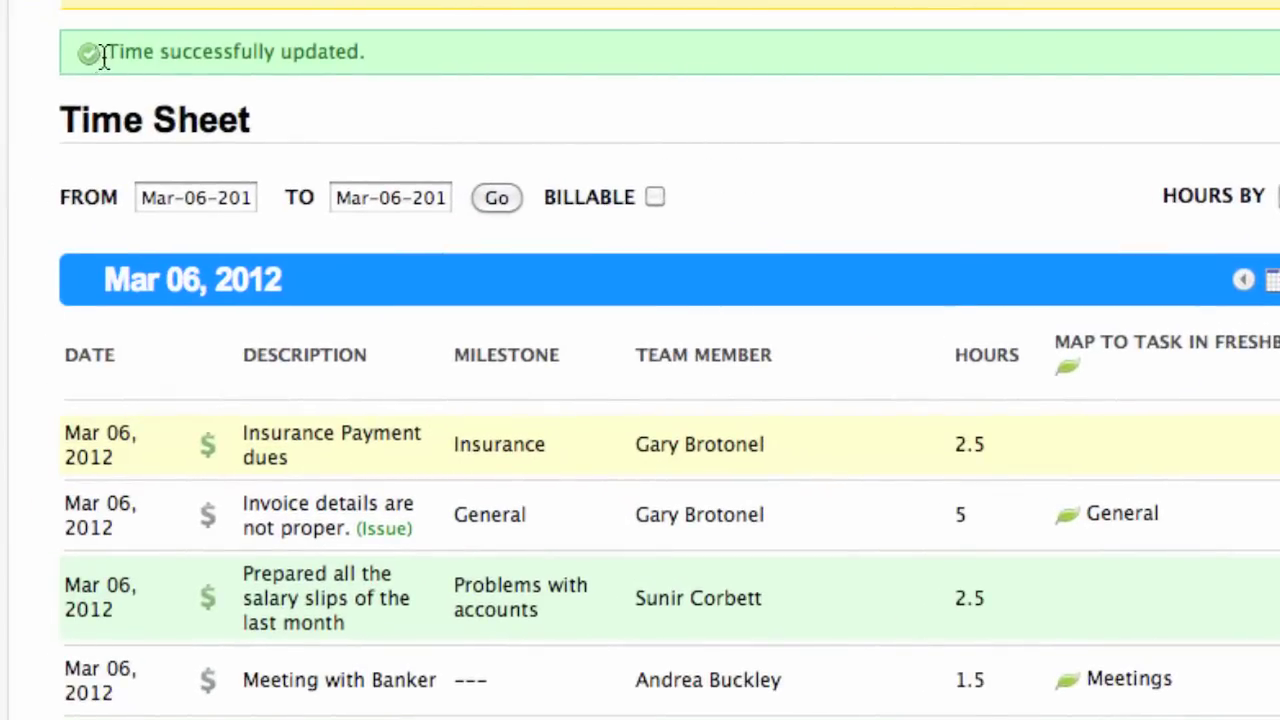
pyautogui.moveTo(103, 55); pyautogui.dragTo(434, 51)
pyautogui.click(435, 51)
# Make the "Invoice details are not proper." entry billable and the "Insurance Payment dues" entry non-billable
pyautogui.click(208, 516)
pyautogui.click(812, 551)
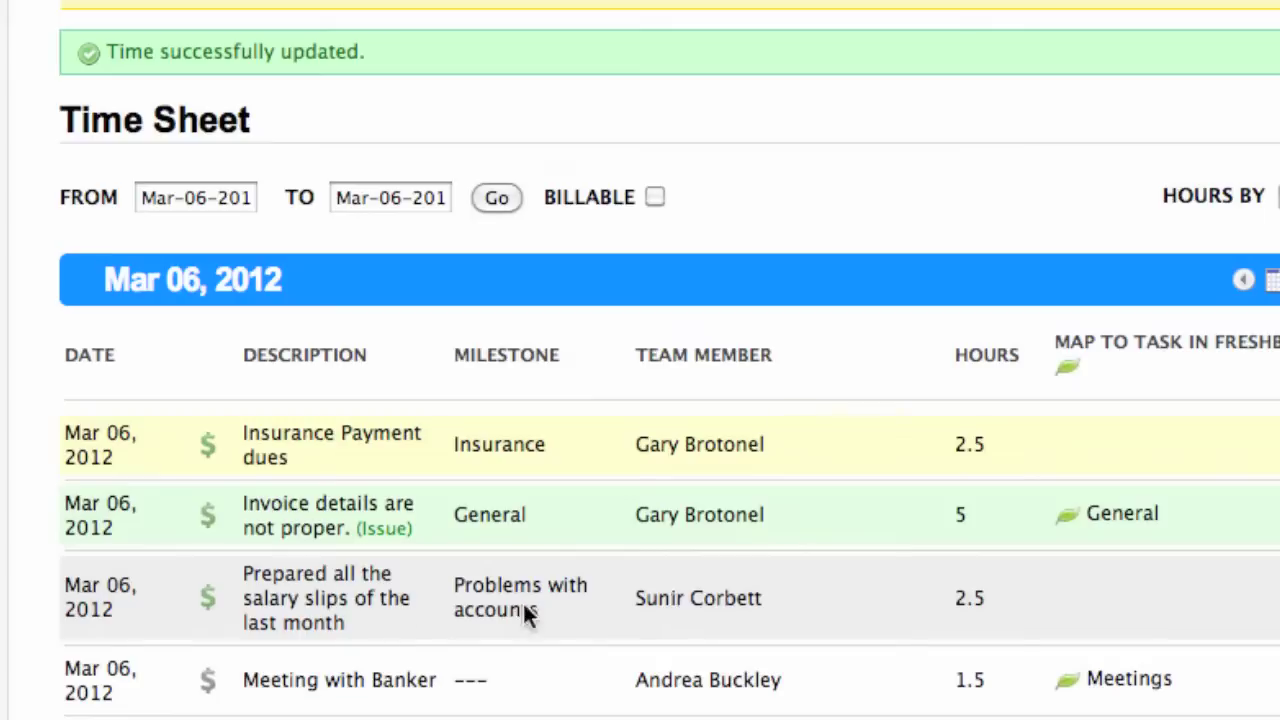
pyautogui.click(207, 445)
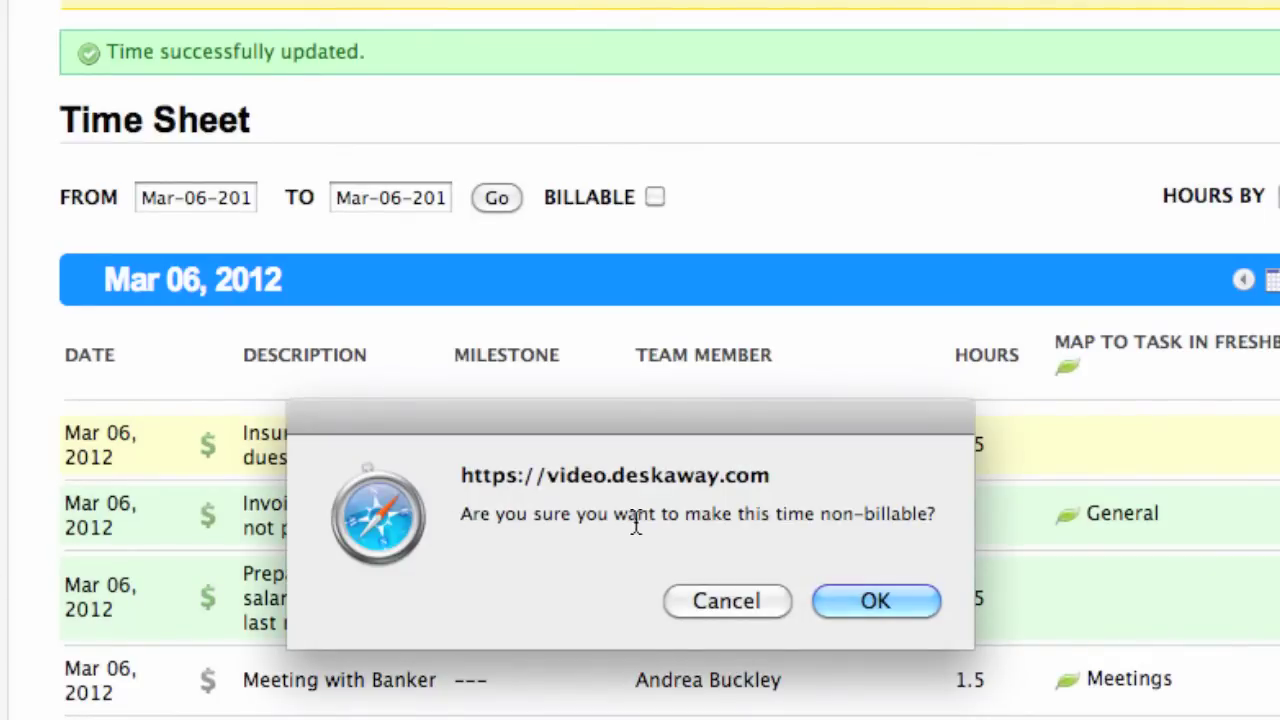
pyautogui.click(880, 600)
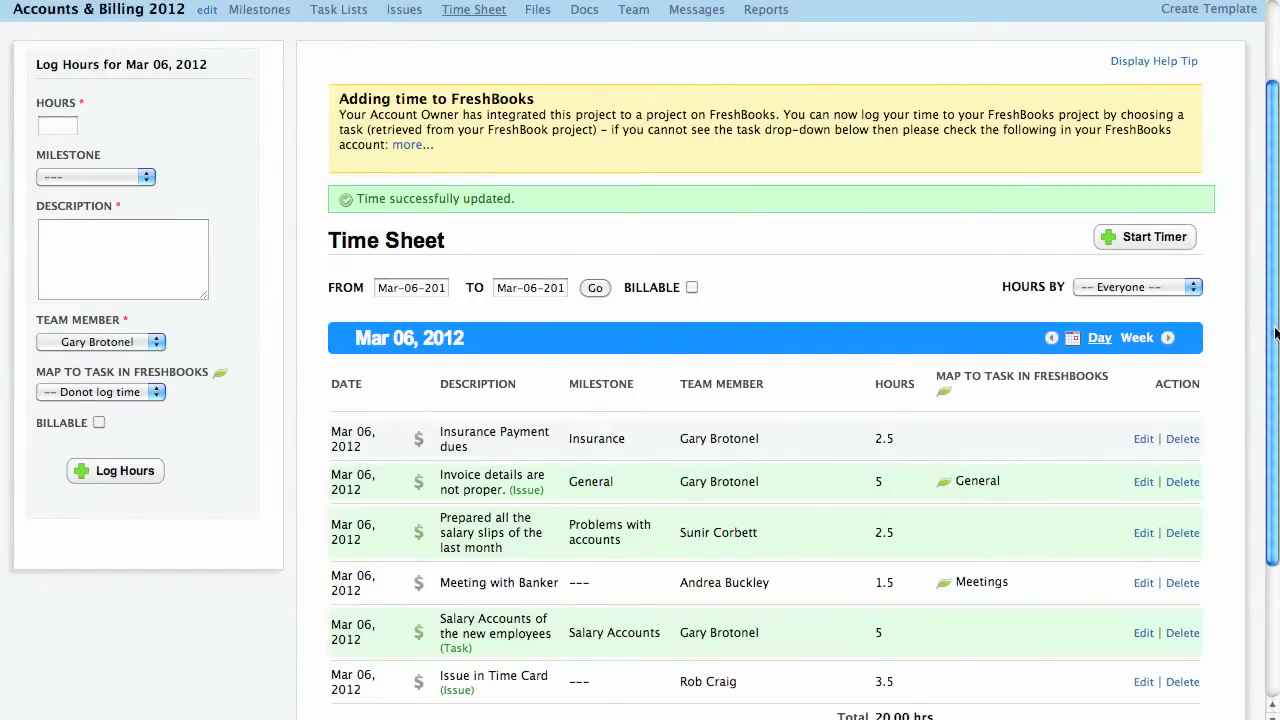
# Open the project's task lists and add 1.5 hours to the task "Check the master Document"
pyautogui.scroll(2, 1275, 333)
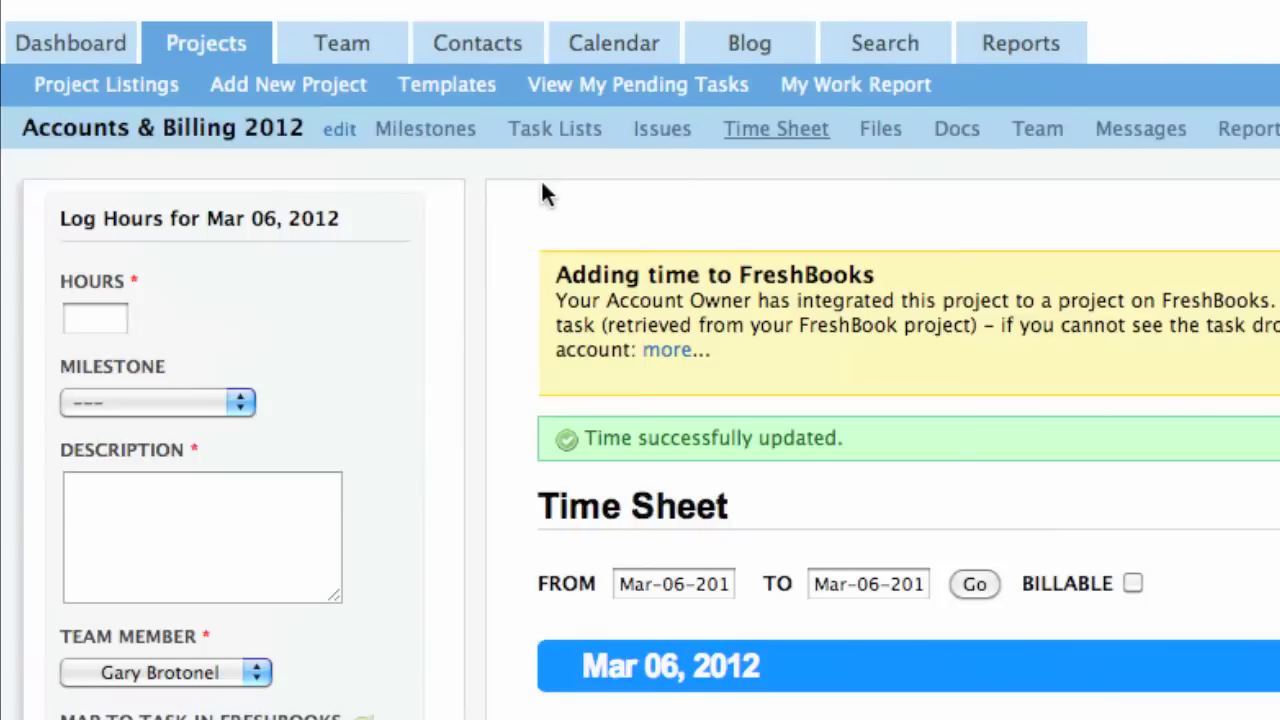
pyautogui.moveTo(558, 138)
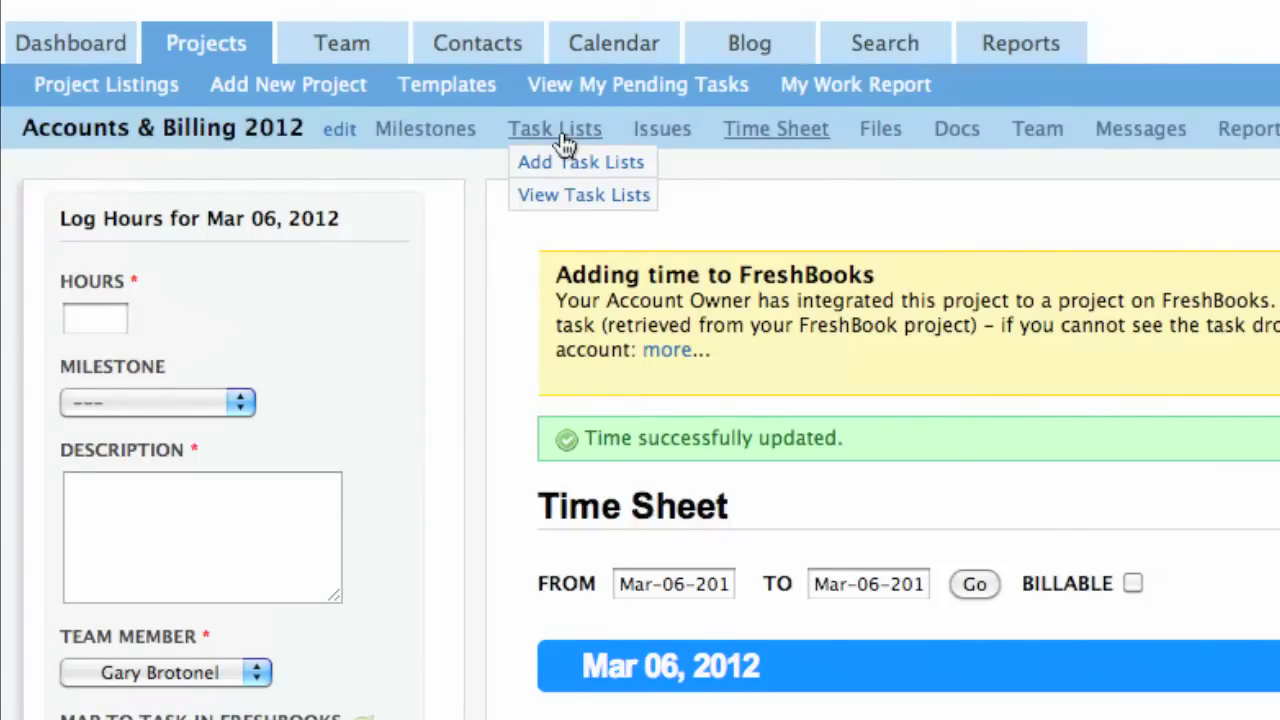
pyautogui.click(562, 133)
pyautogui.moveTo(848, 393)
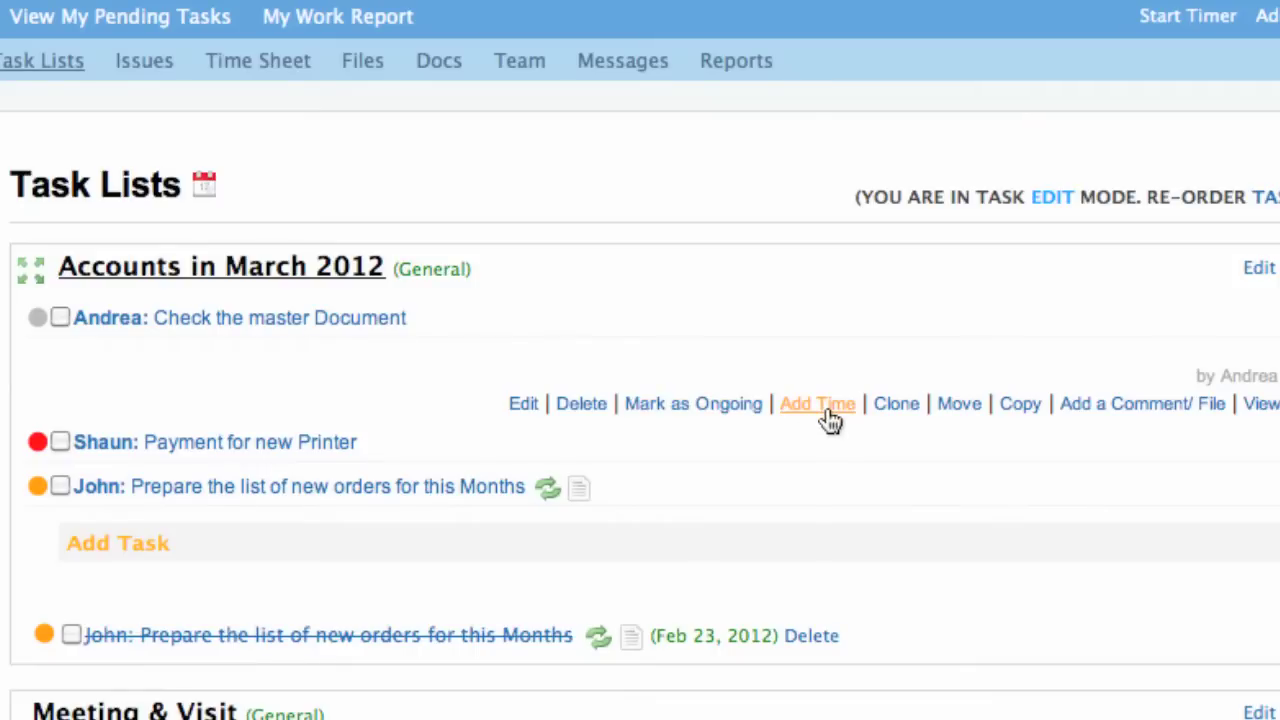
pyautogui.click(824, 417)
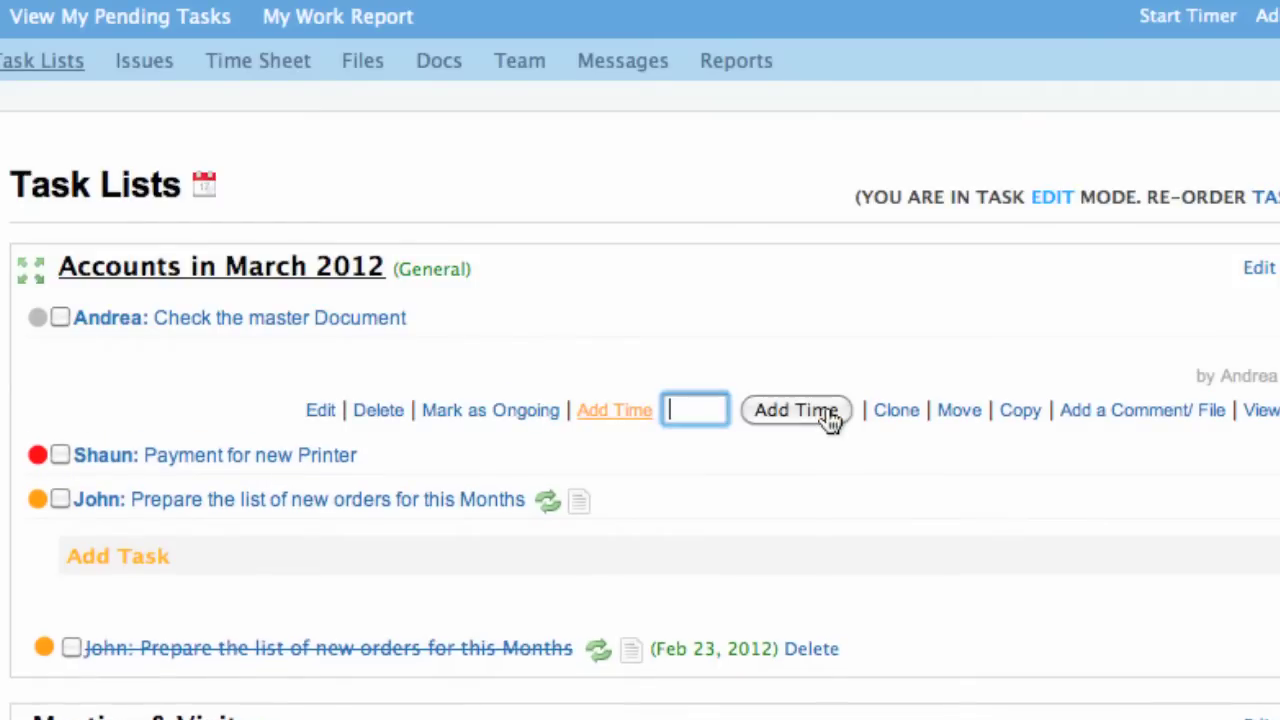
pyautogui.write('1.5')
pyautogui.click(762, 410)
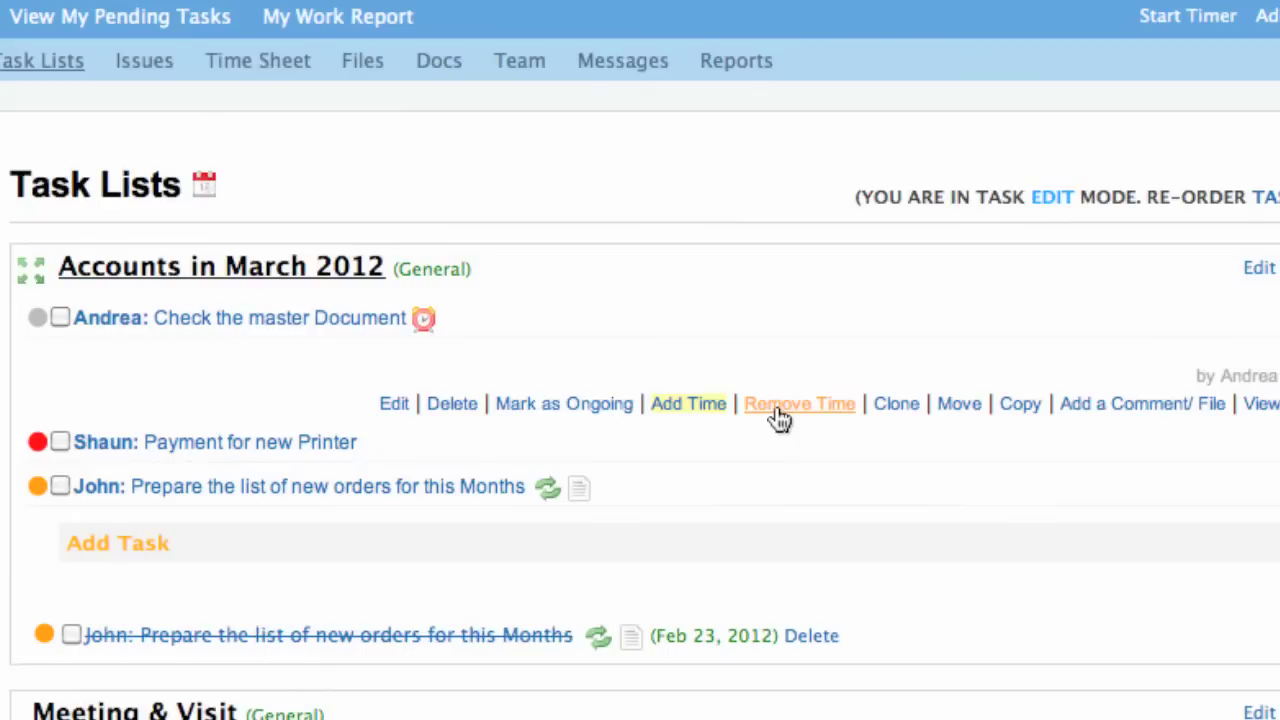
pyautogui.moveTo(422, 318)
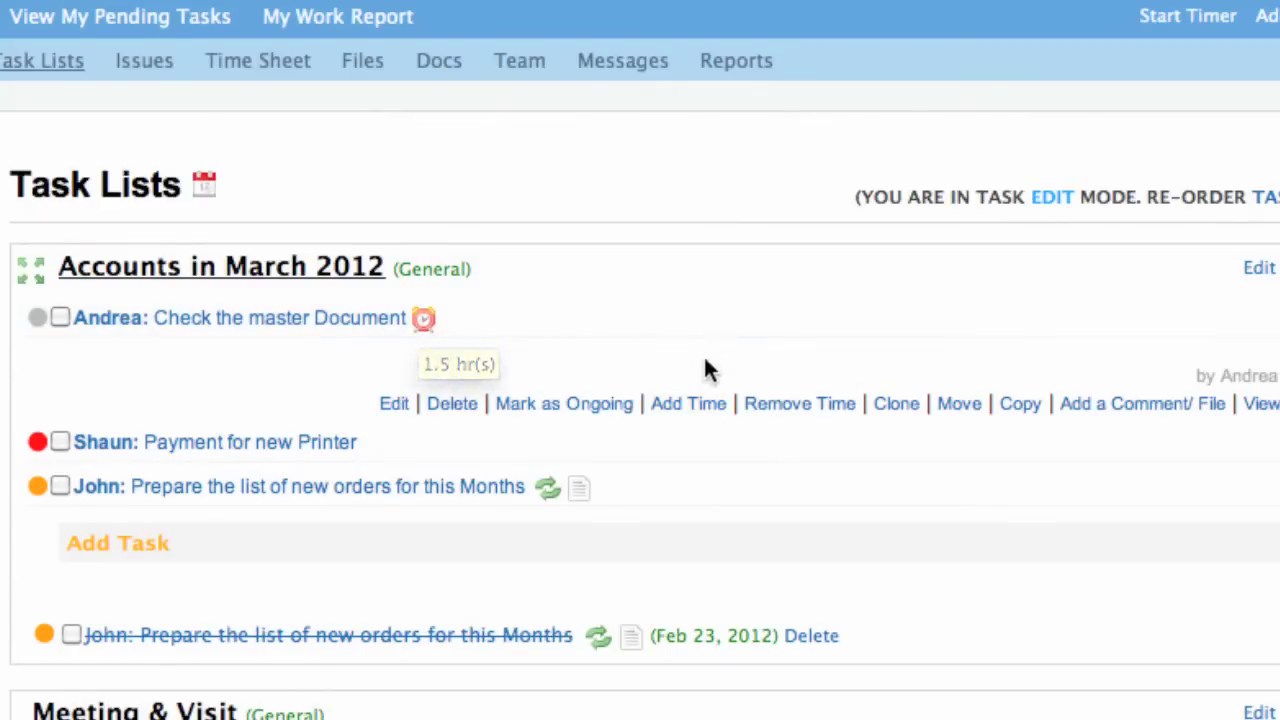
# Add another 2.5 hours to the task "Check the master Document"
pyautogui.click(688, 403)
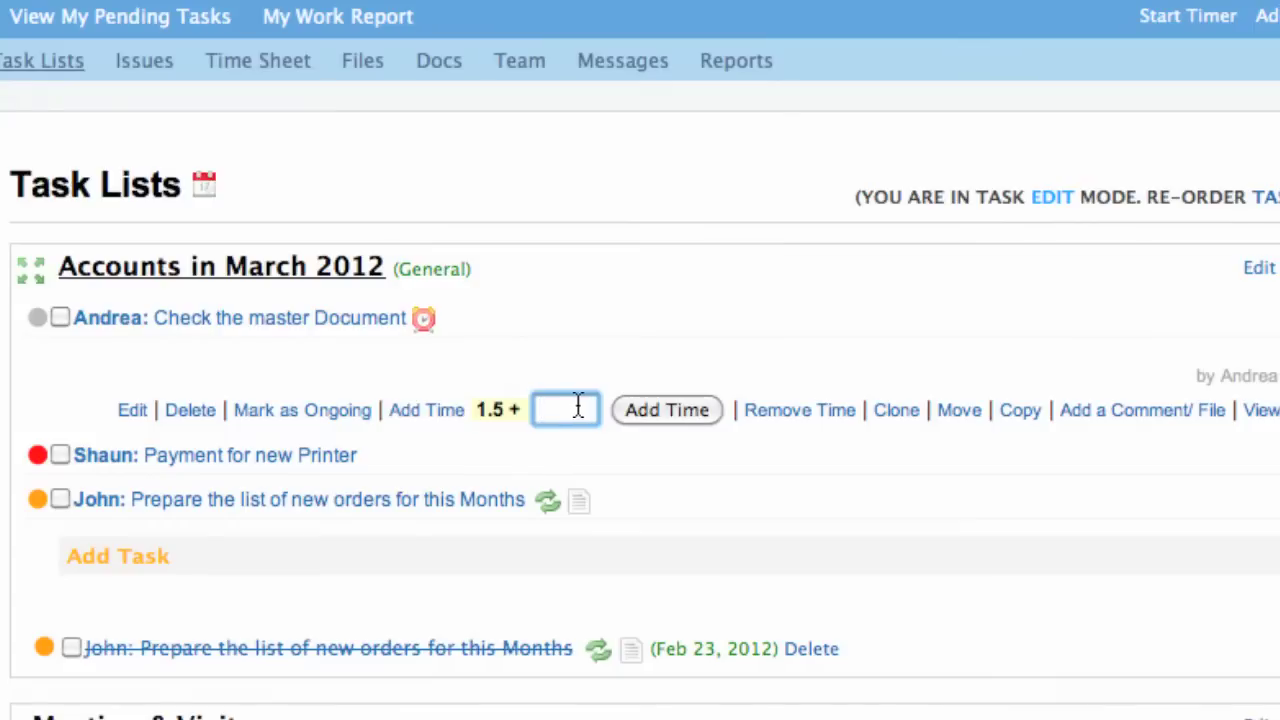
pyautogui.write('2.5')
pyautogui.click(660, 408)
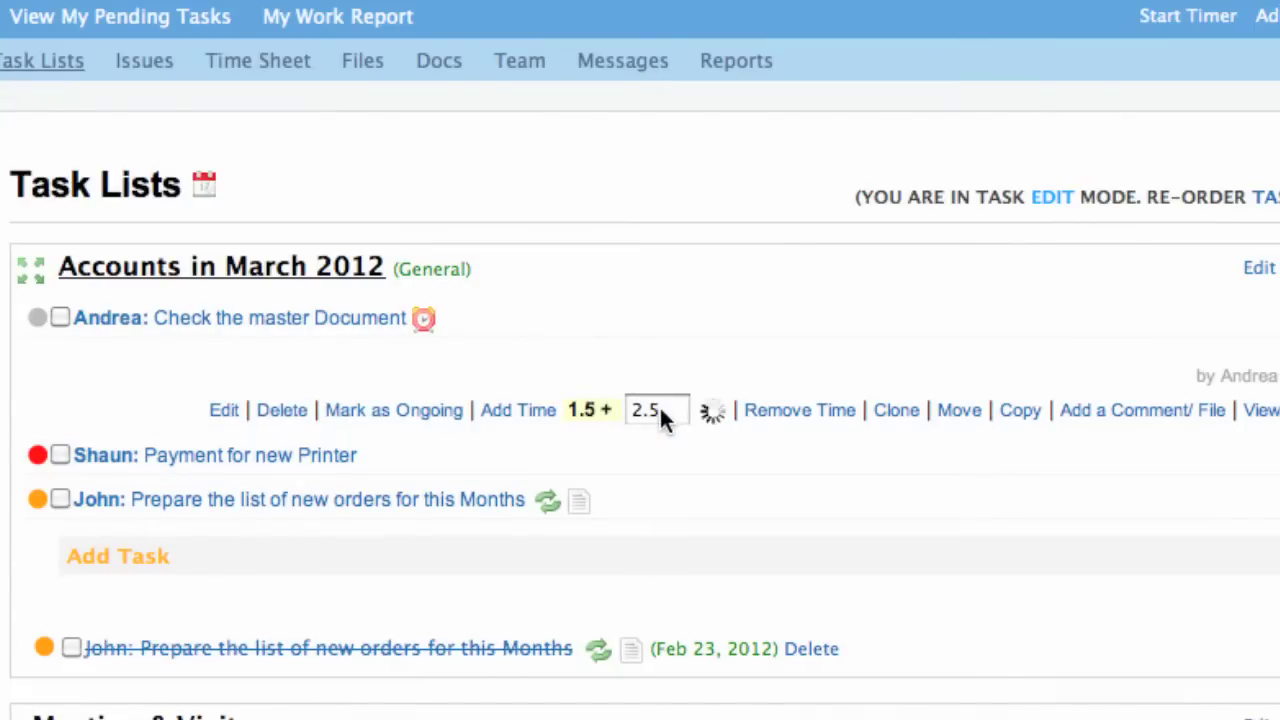
pyautogui.moveTo(422, 318)
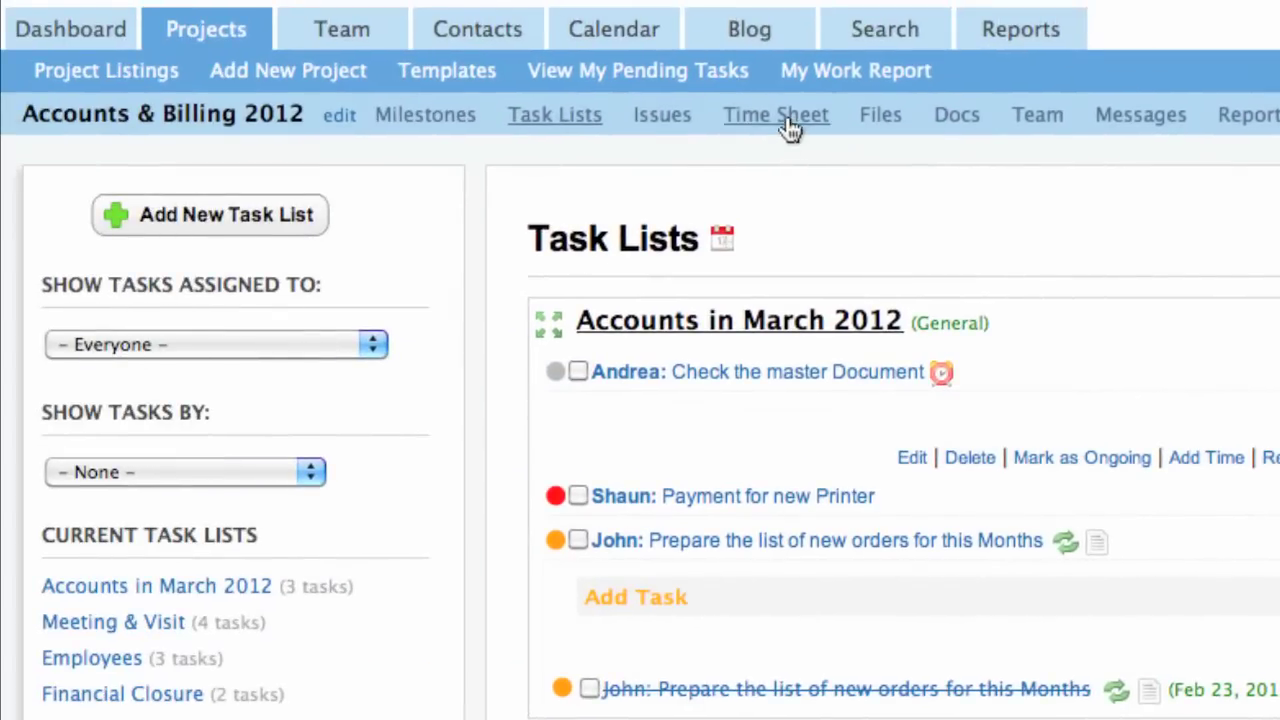
# Review the "Check the master Document" task entries in the project's time sheet
pyautogui.click(258, 60)
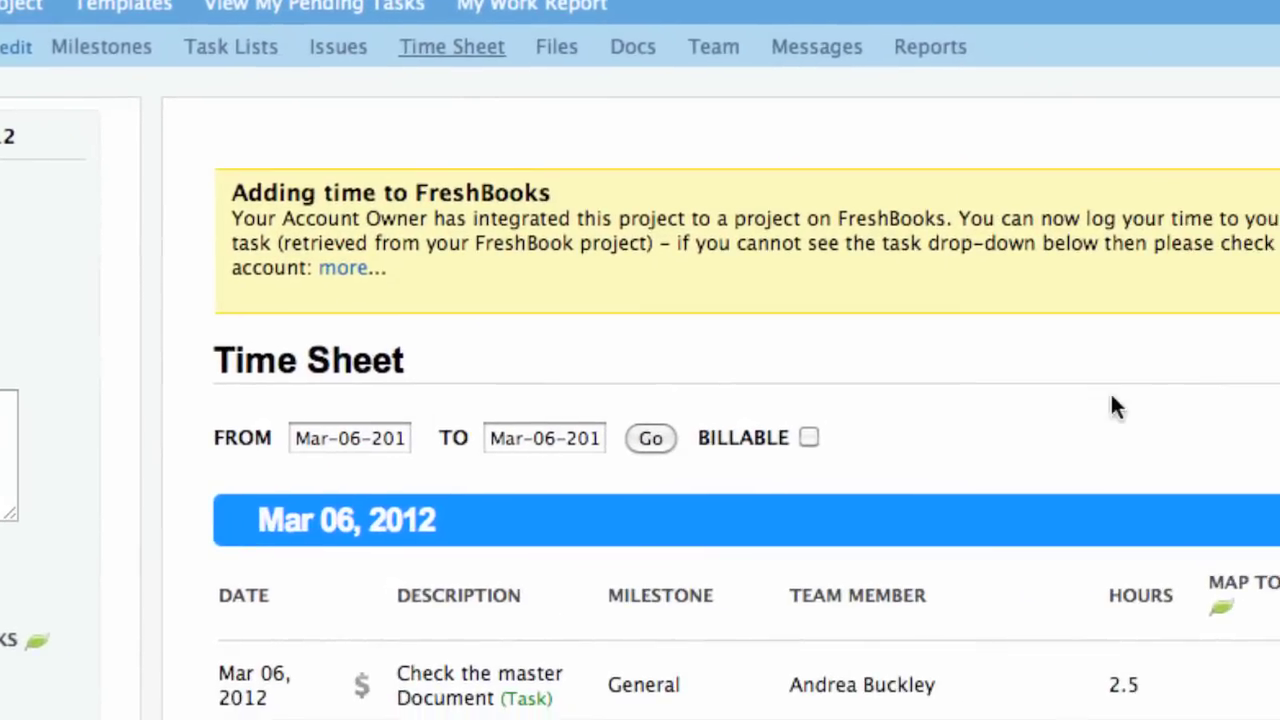
pyautogui.scroll(-5, 240, 390)
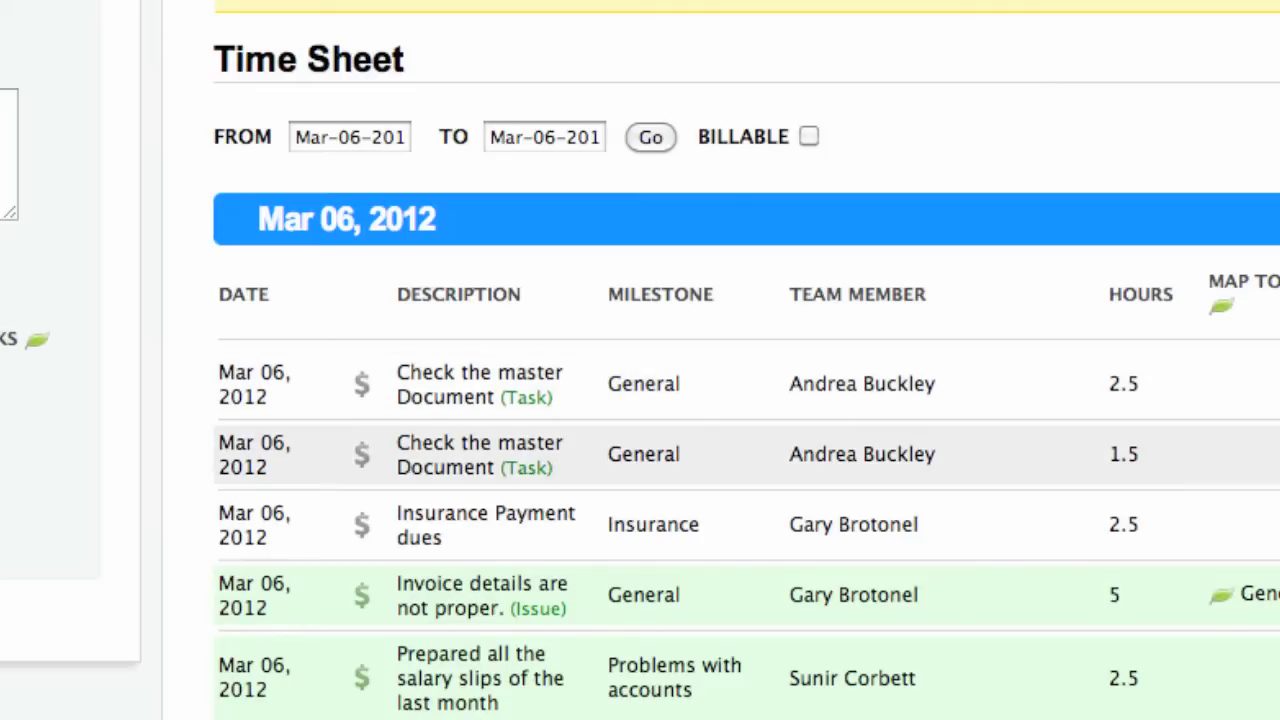
pyautogui.scroll(3, 1276, 492)
pyautogui.scroll(3, 640, 400)
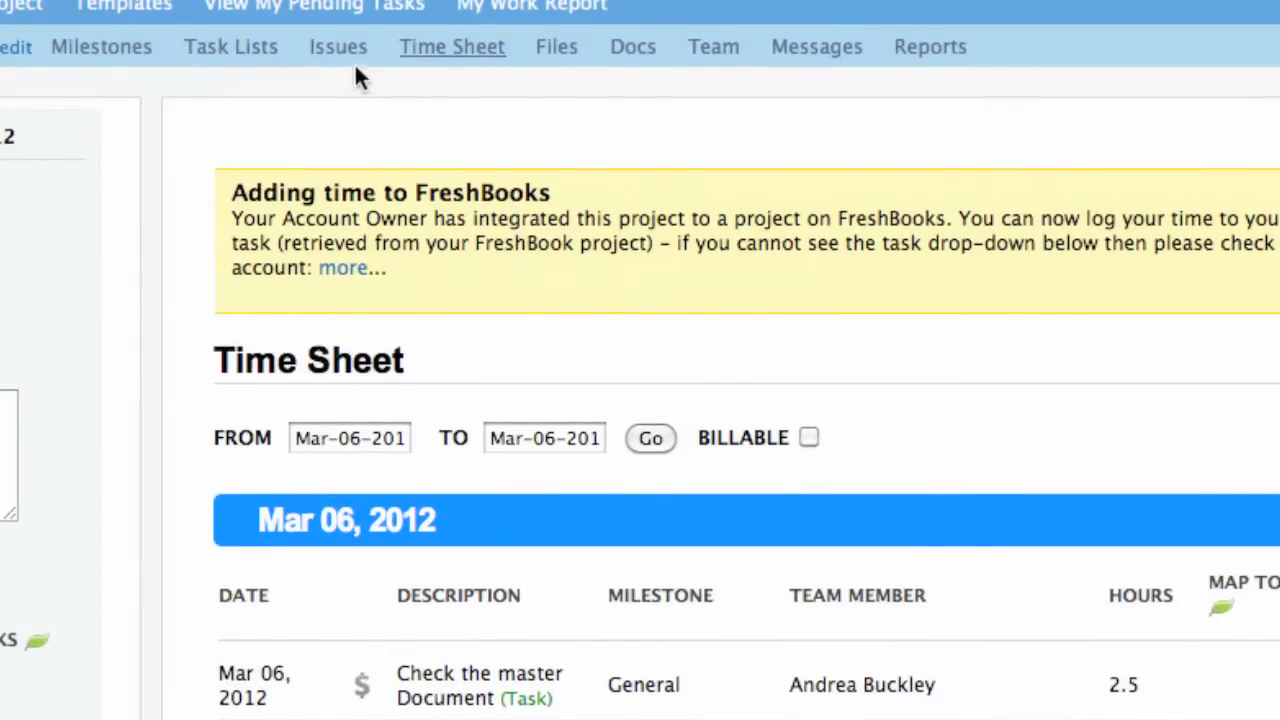
# Open the project's issues and log 2 hours on issue #85, "The service tax is underpaid"
pyautogui.moveTo(340, 48)
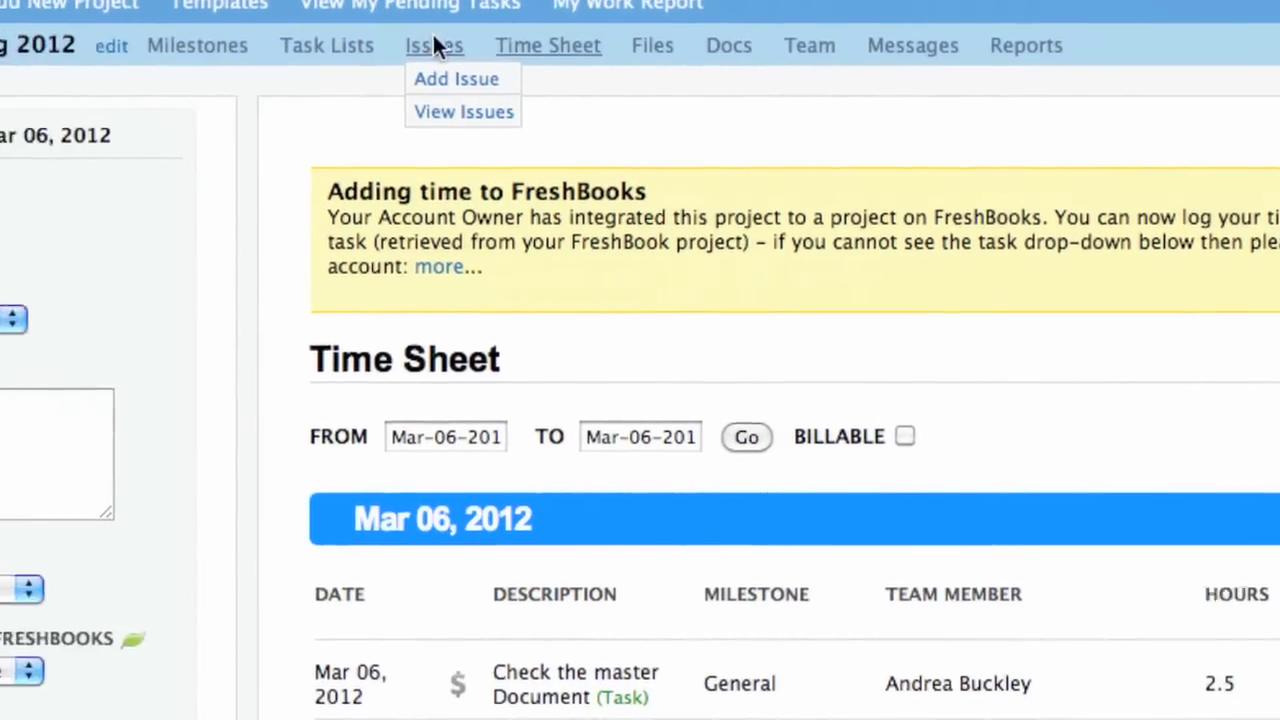
pyautogui.click(340, 48)
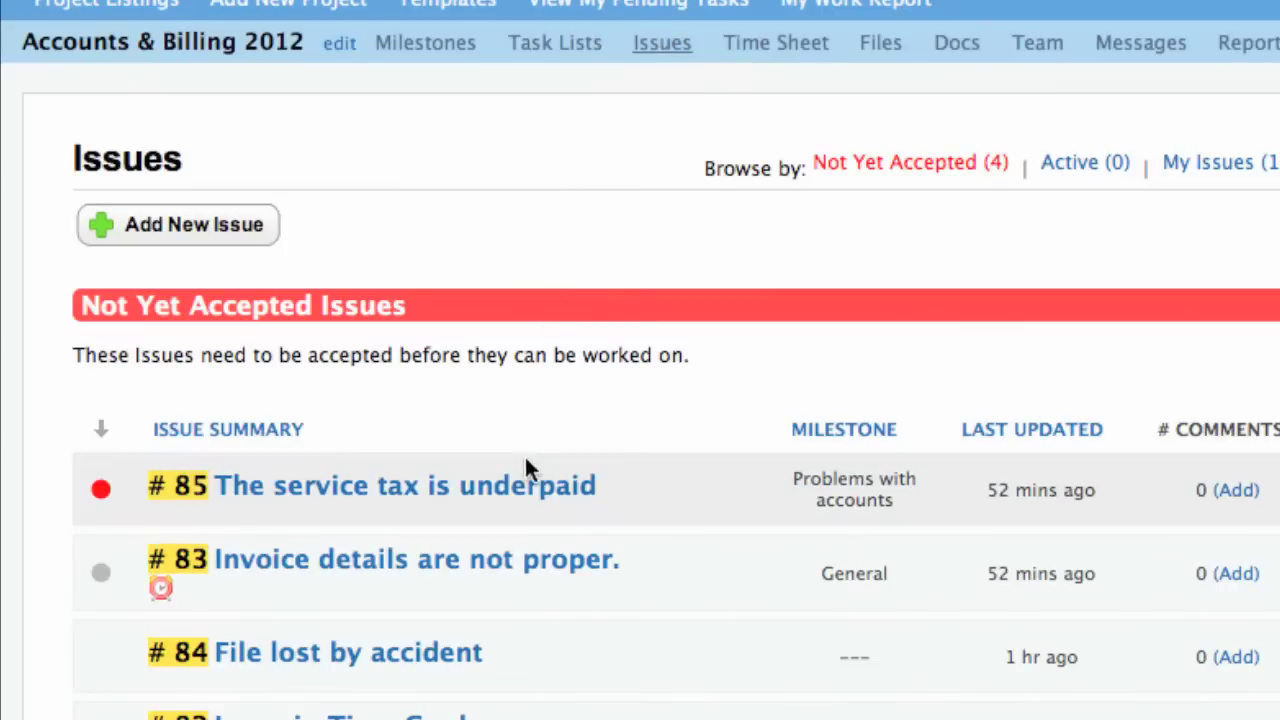
pyautogui.click(523, 490)
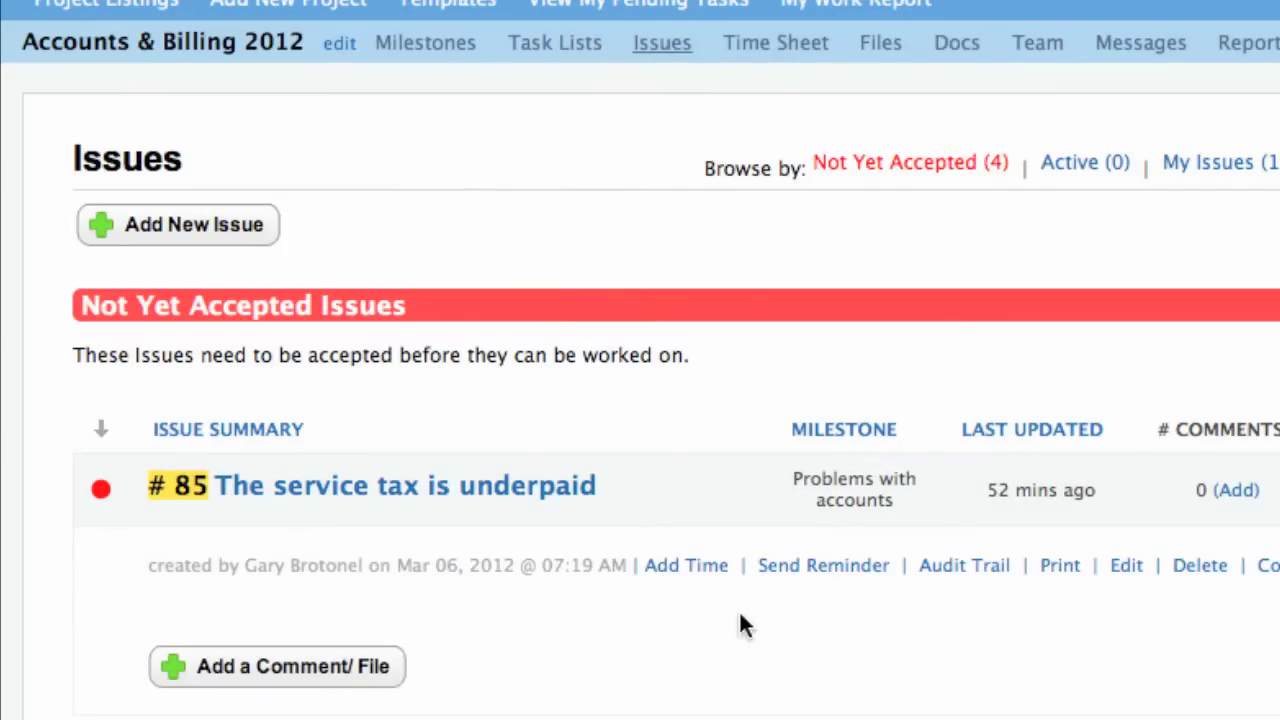
pyautogui.click(688, 566)
pyautogui.click(784, 574)
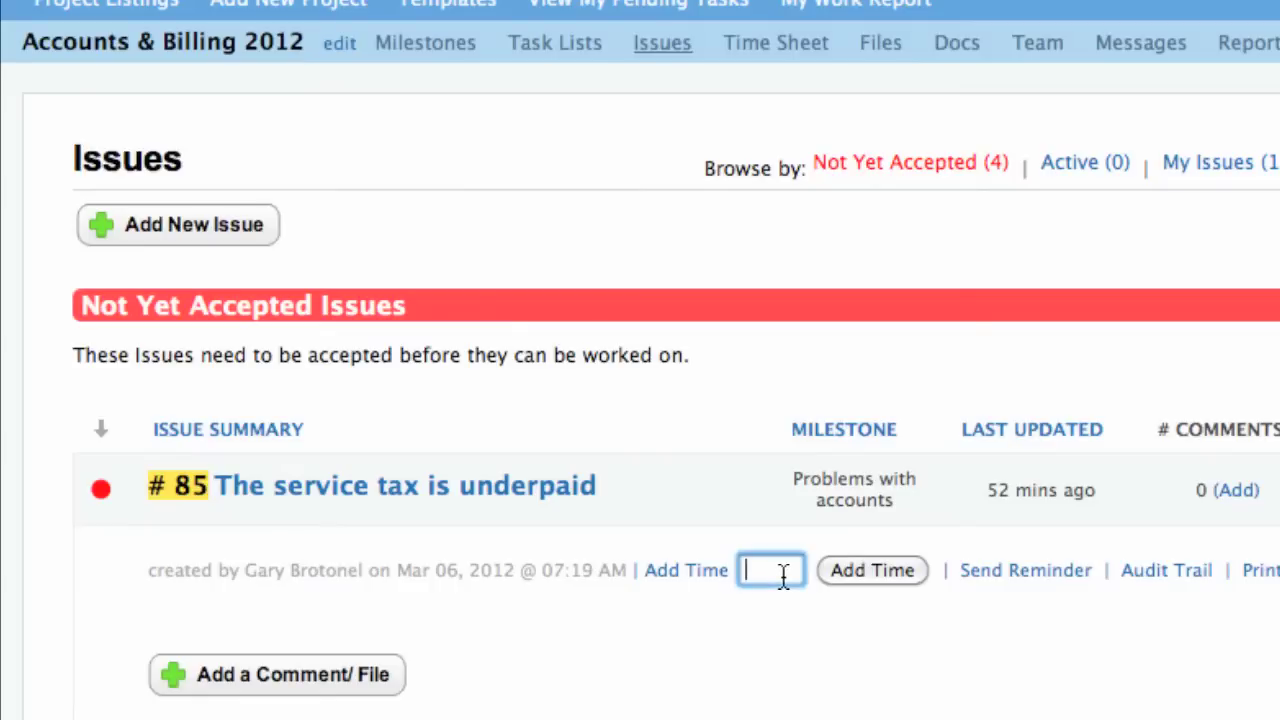
pyautogui.write('2')
pyautogui.click(872, 573)
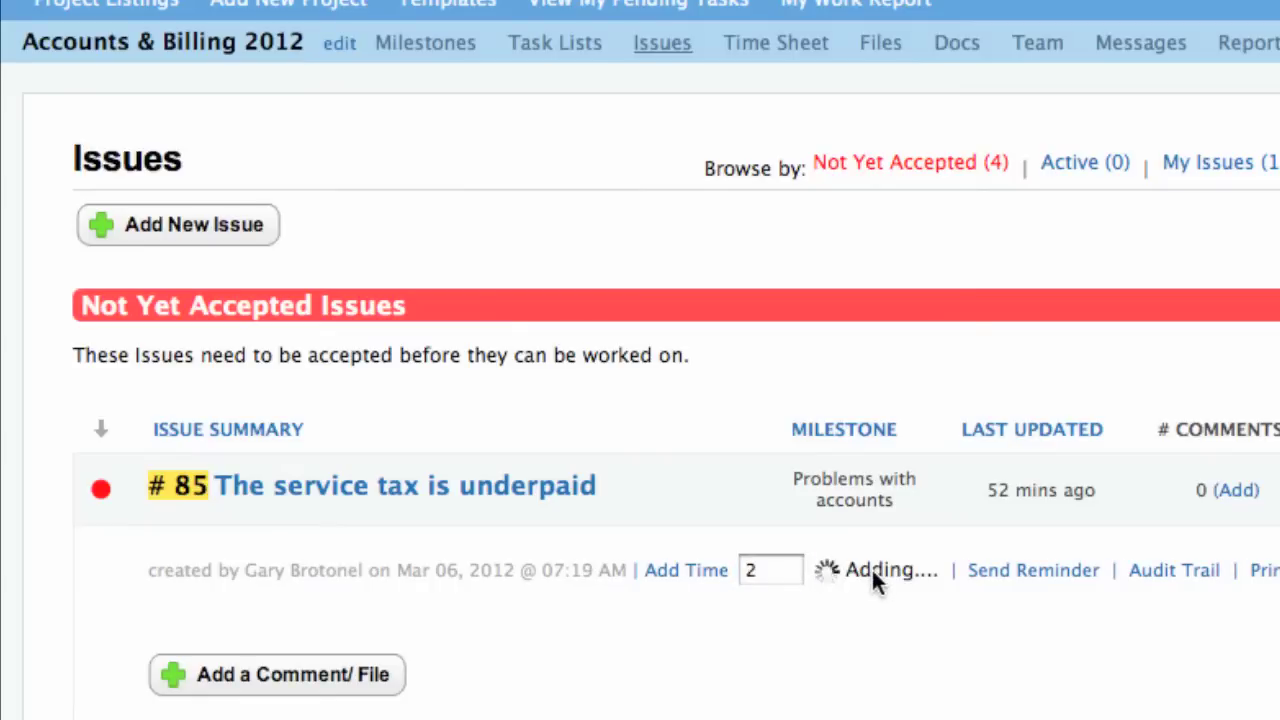
pyautogui.moveTo(157, 516)
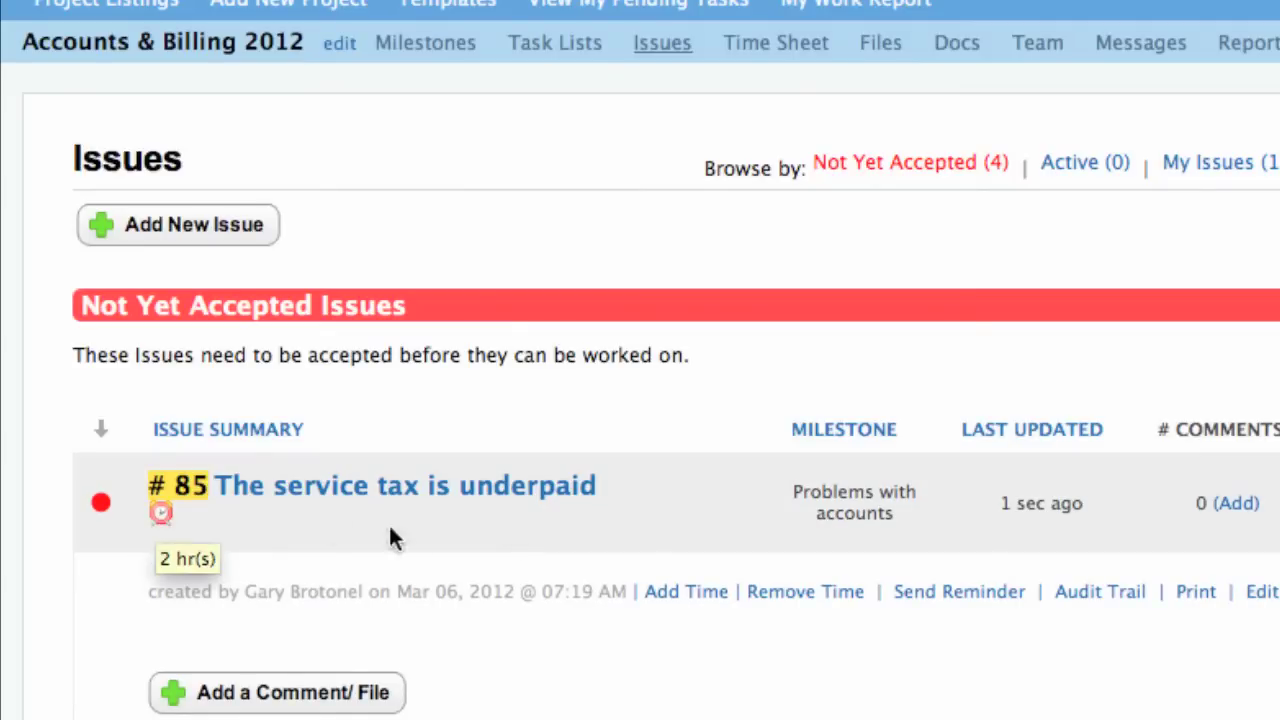
# Add another 2 hours to issue #85, "The service tax is underpaid", and check its logged time
pyautogui.click(668, 597)
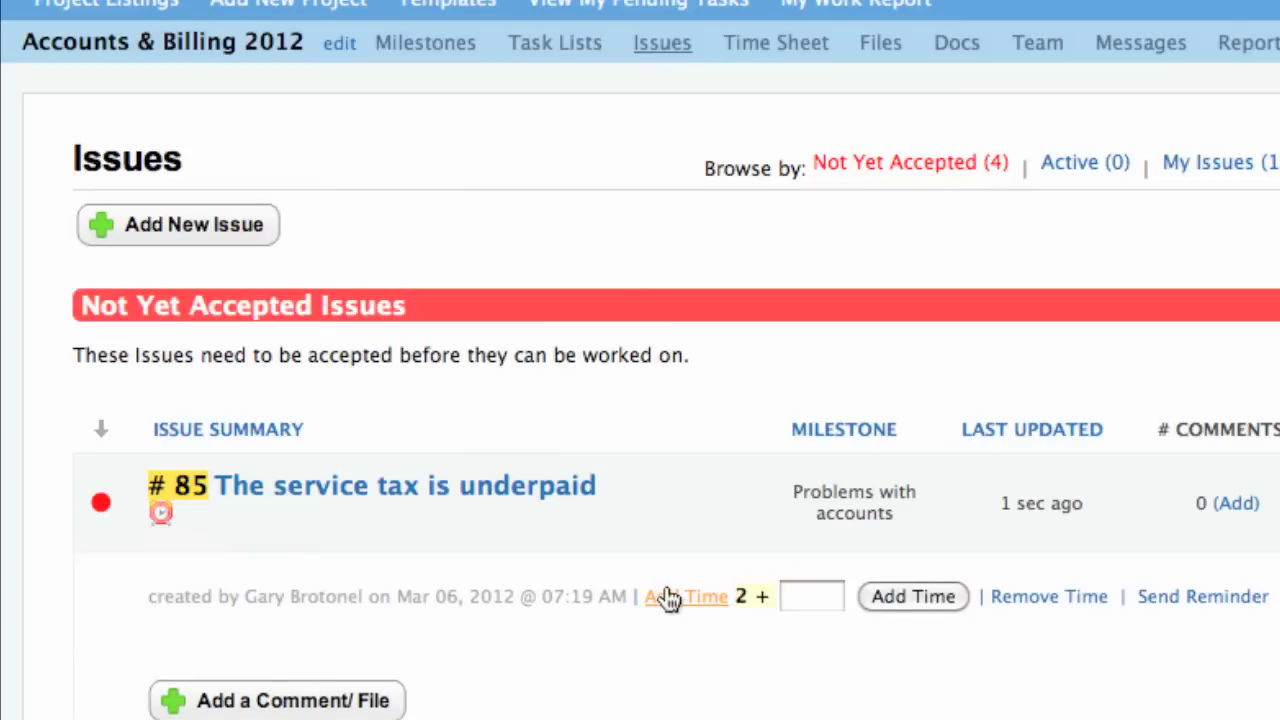
pyautogui.click(808, 598)
pyautogui.write('2')
pyautogui.click(910, 596)
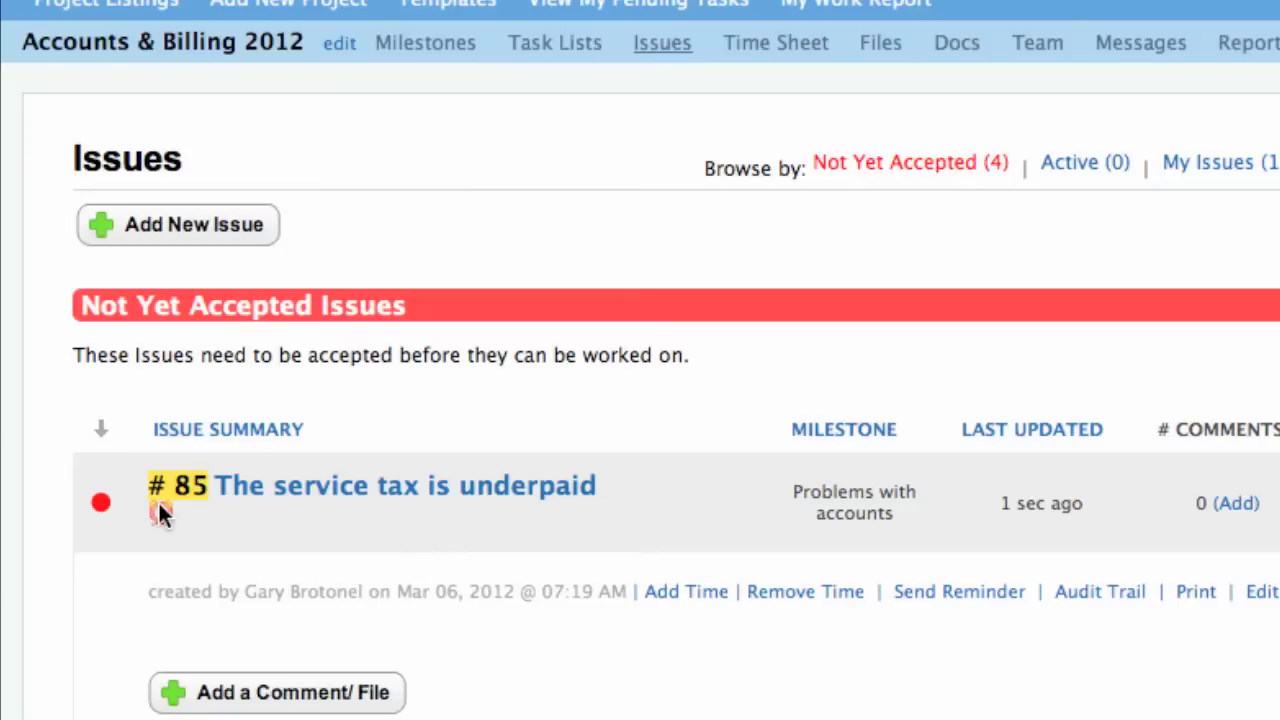
pyautogui.moveTo(162, 513)
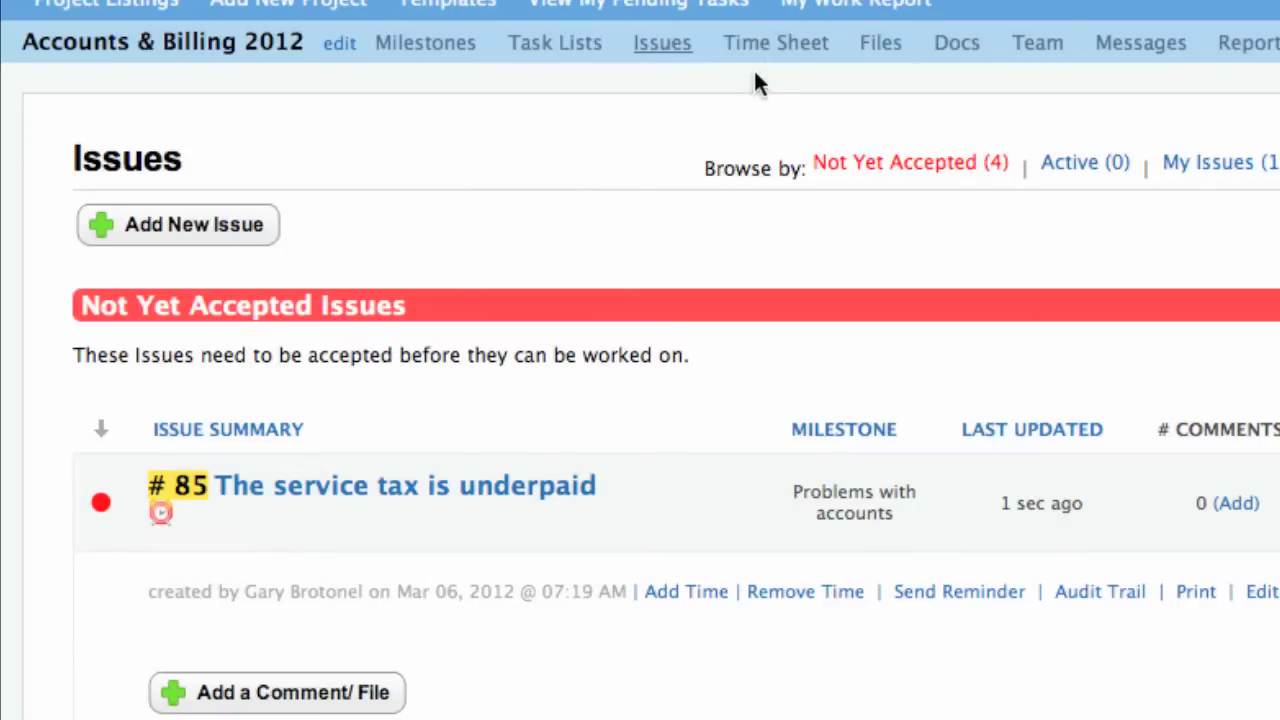
# Open the project's time sheet and review the two entries for the issue "The service tax is underpaid"
pyautogui.click(781, 47)
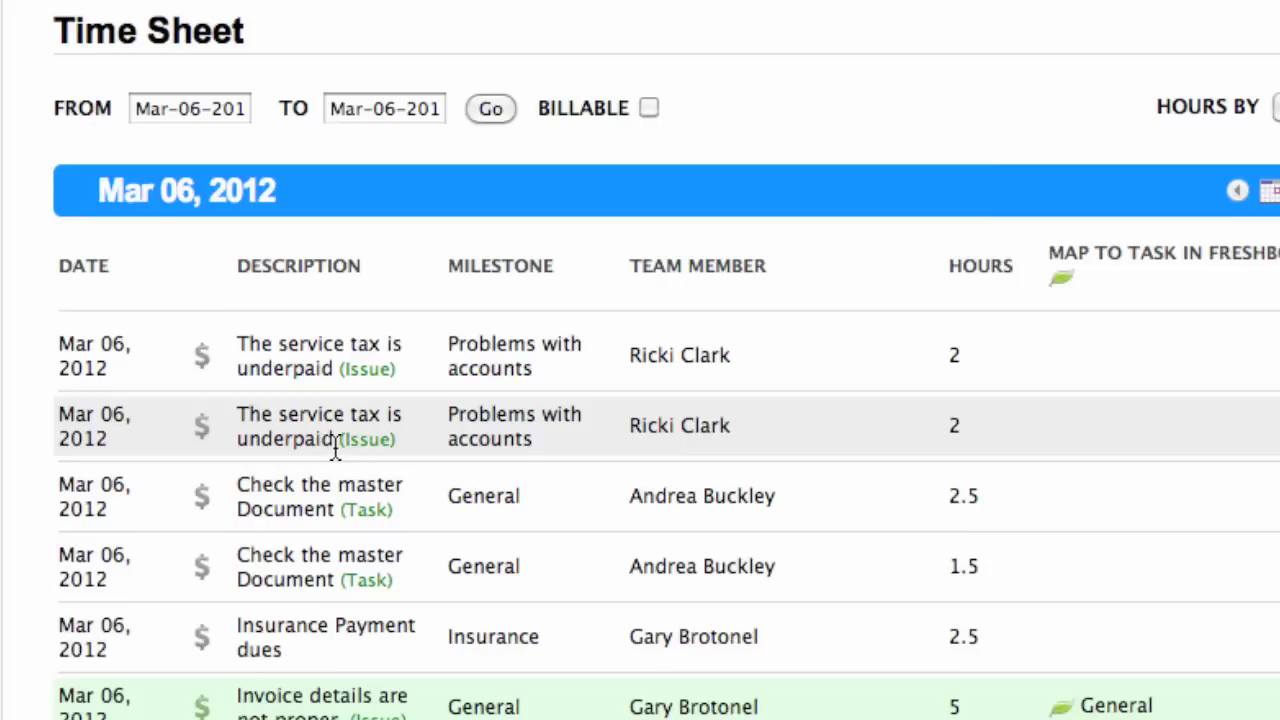
pyautogui.moveTo(336, 452); pyautogui.dragTo(406, 442)
pyautogui.click(404, 440)
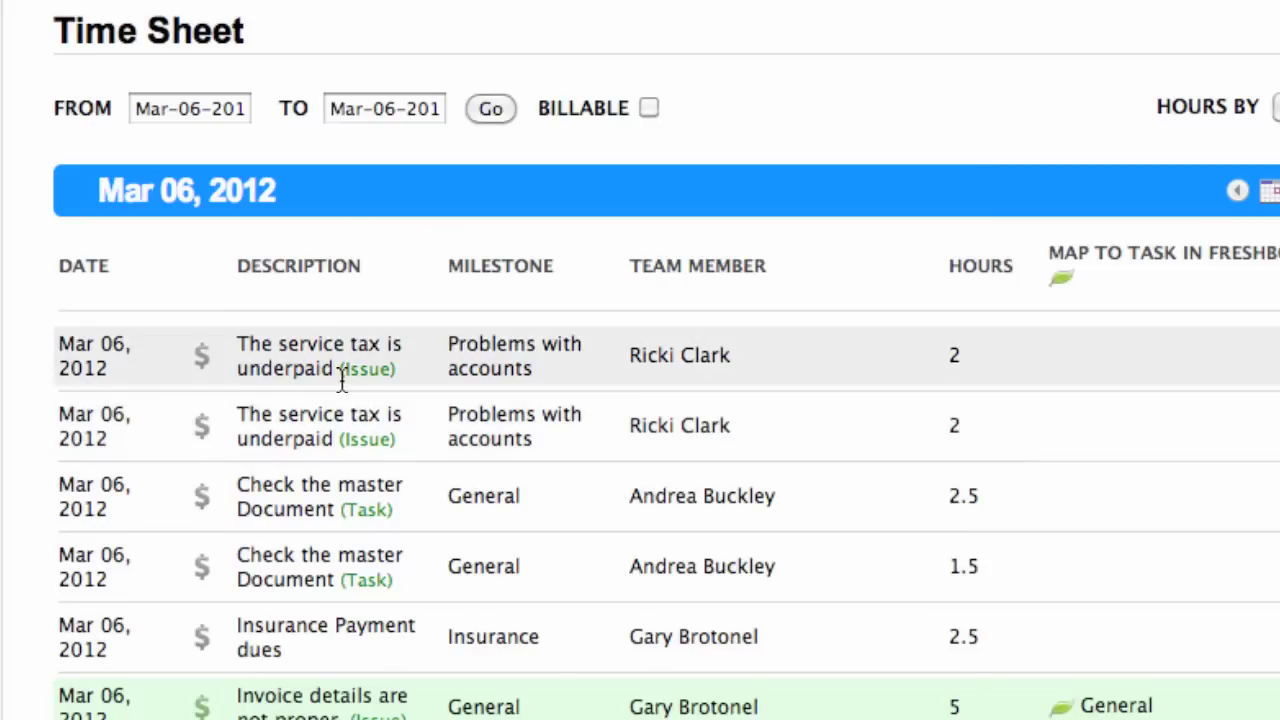
pyautogui.moveTo(337, 372); pyautogui.dragTo(403, 369)
pyautogui.click(407, 373)
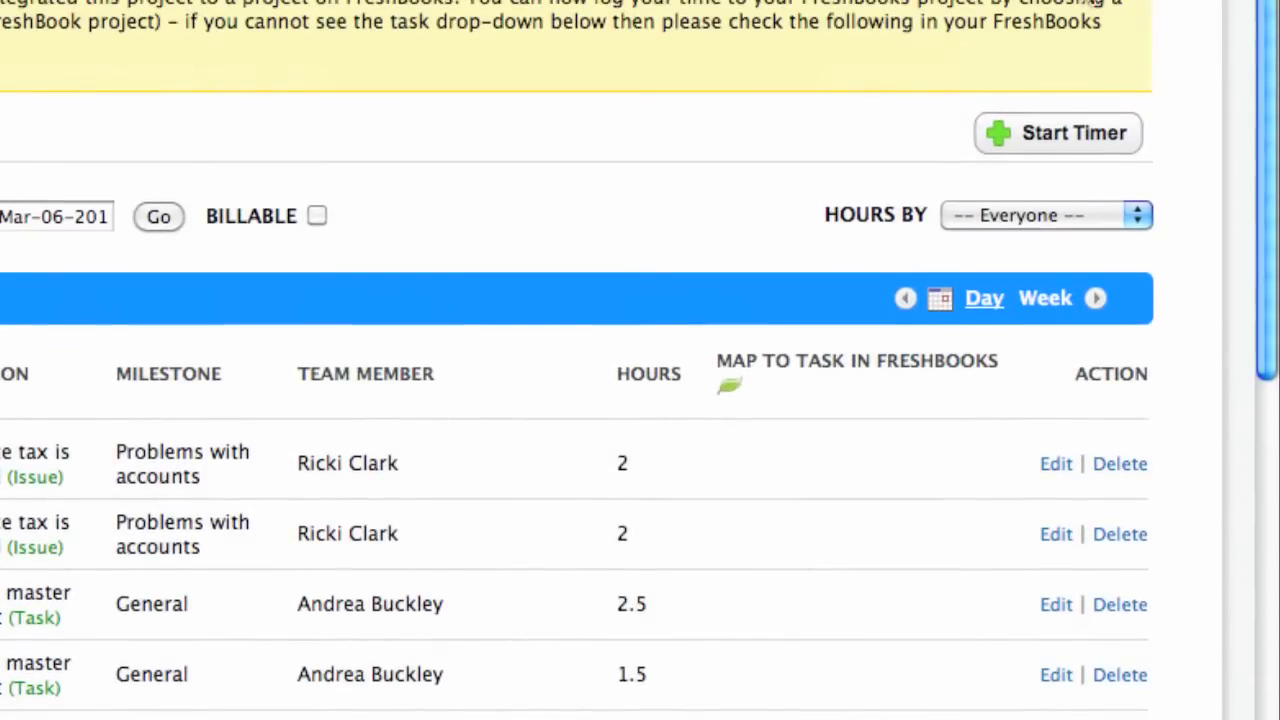
# Filter the time sheet to the hours of one Brightpeak Ventures team member, then return to everyone's hours
pyautogui.click(1027, 220)
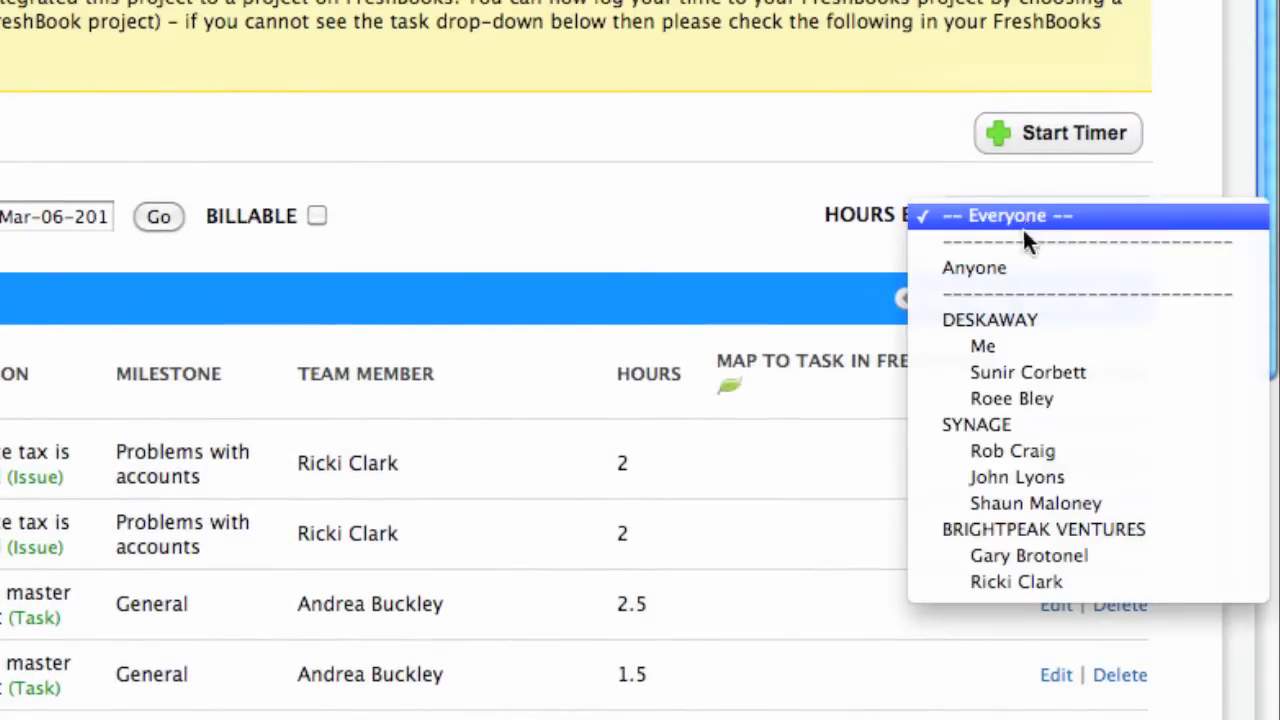
pyautogui.click(1057, 557)
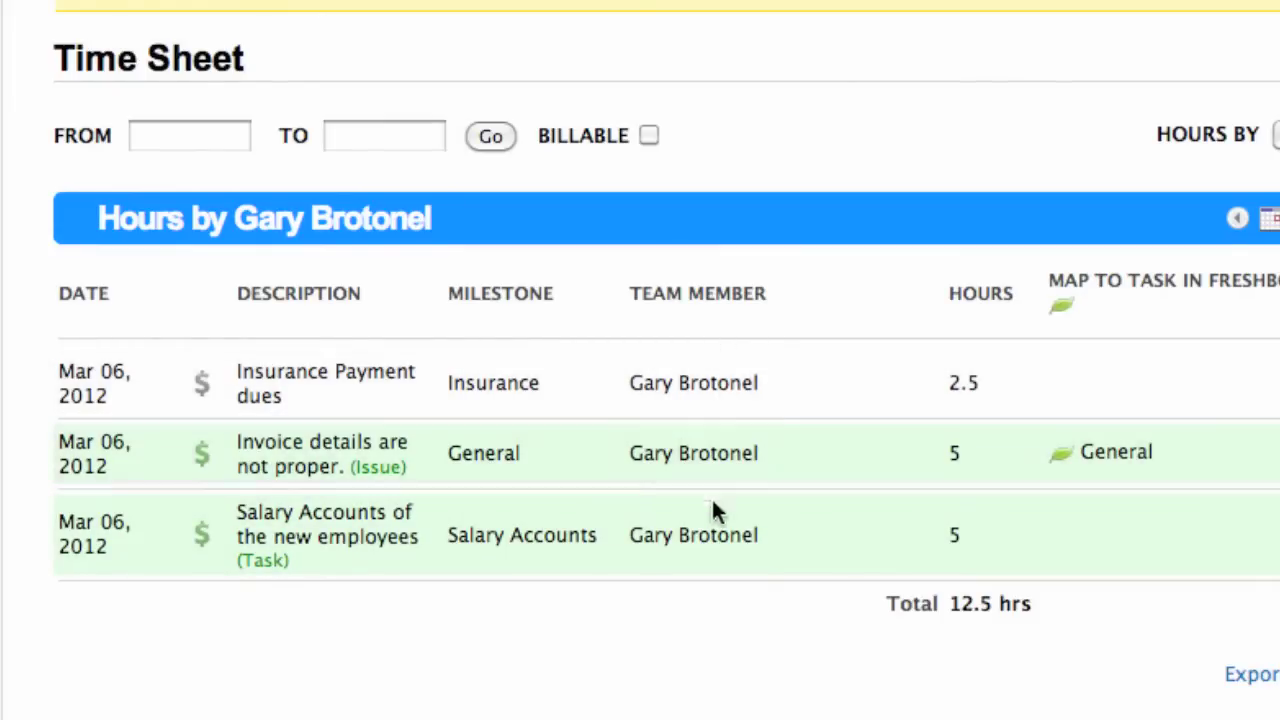
pyautogui.click(545, 3)
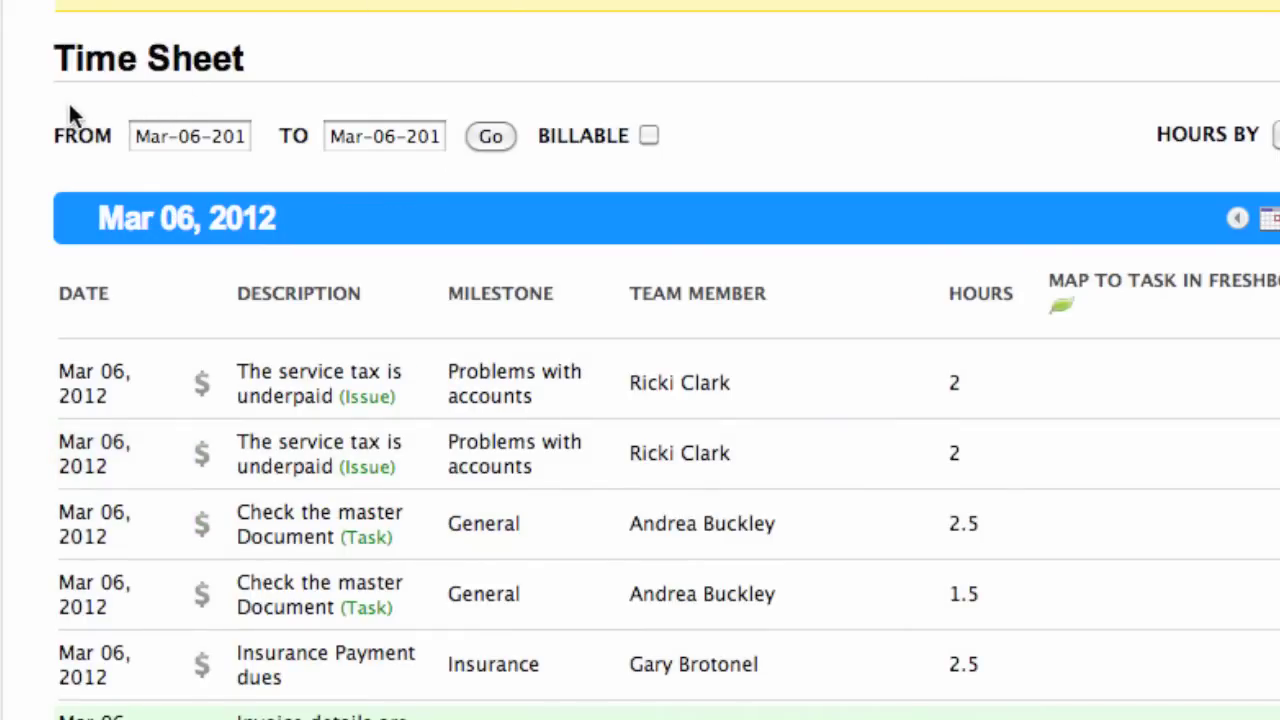
# Show the time sheet entries from Feb 06, 2012 to Mar 06, 2012 and check the total hours
pyautogui.moveTo(51, 137); pyautogui.dragTo(92, 140)
pyautogui.click(92, 140)
pyautogui.click(188, 137)
pyautogui.click(148, 175)
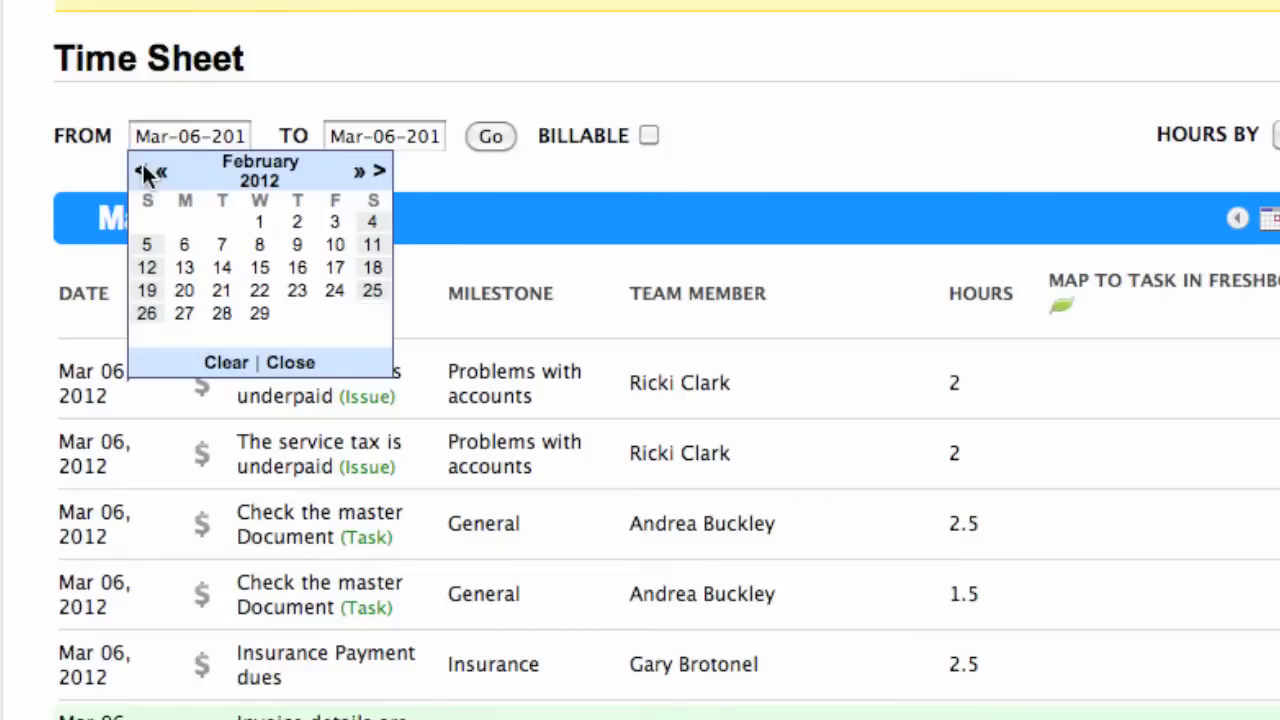
pyautogui.click(184, 246)
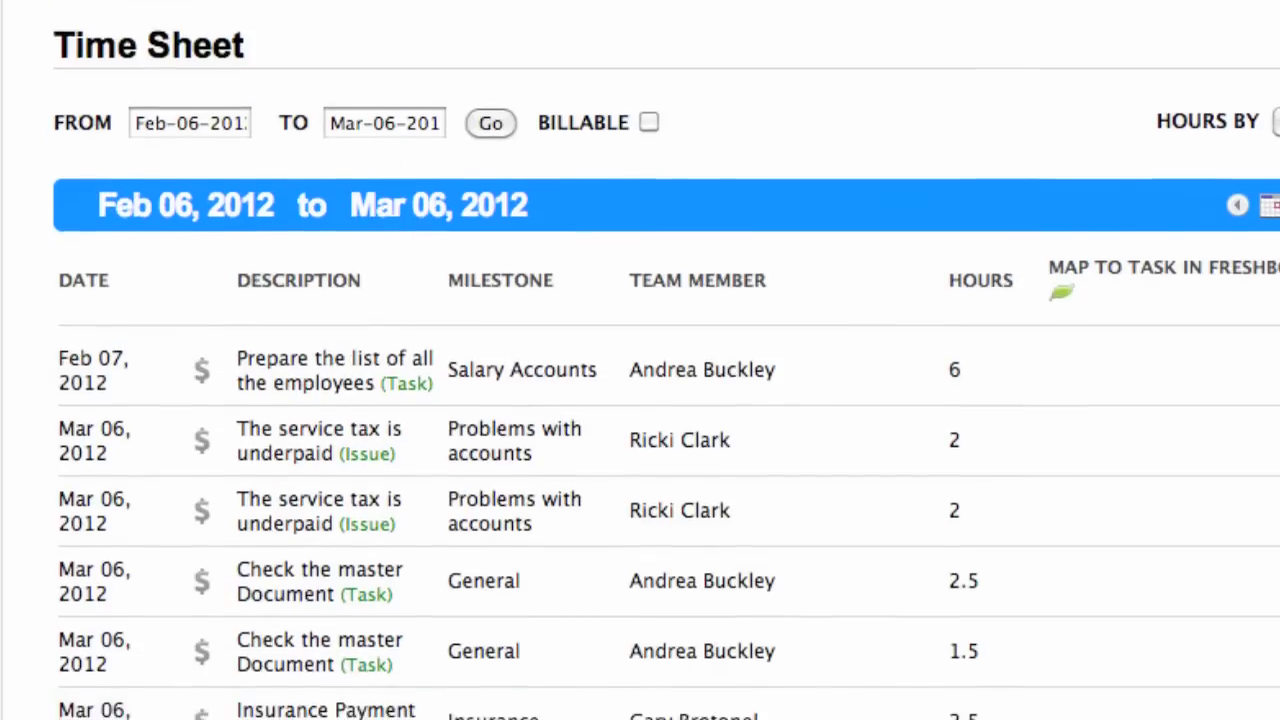
pyautogui.scroll(-10, 471, 8)
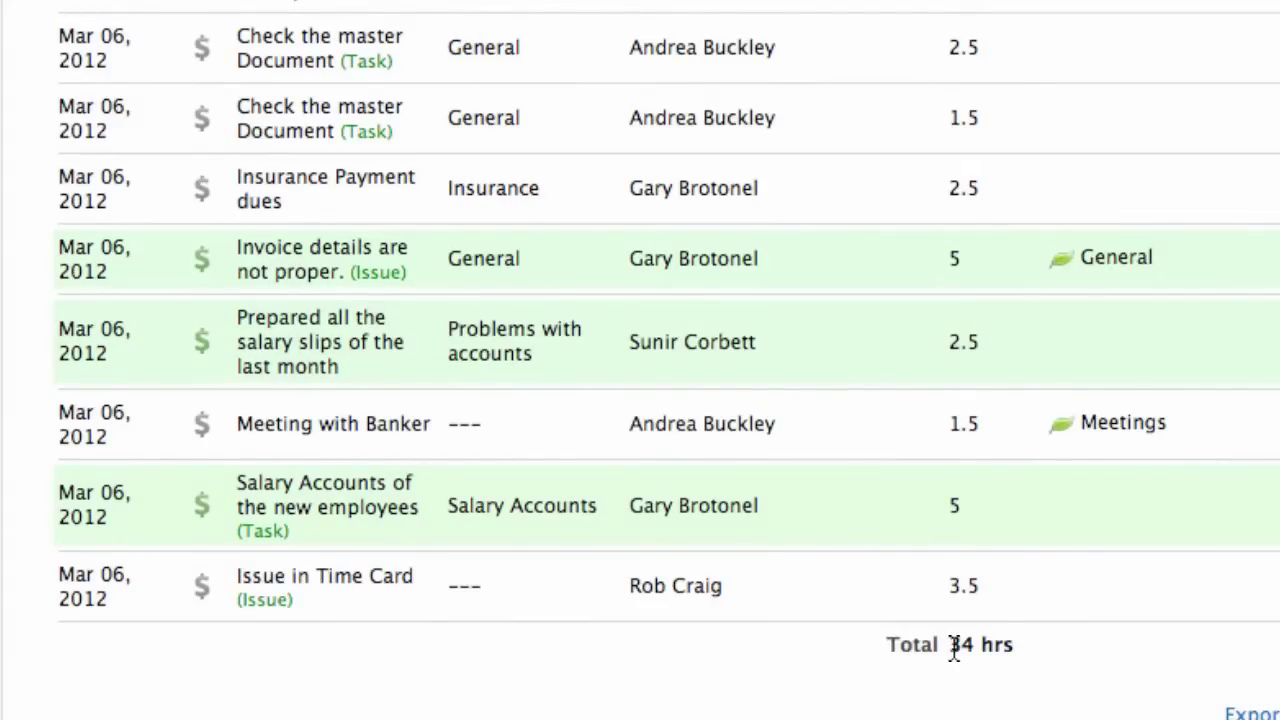
pyautogui.moveTo(948, 648); pyautogui.dragTo(1025, 650)
pyautogui.click(1025, 650)
pyautogui.scroll(6, 640, 360)
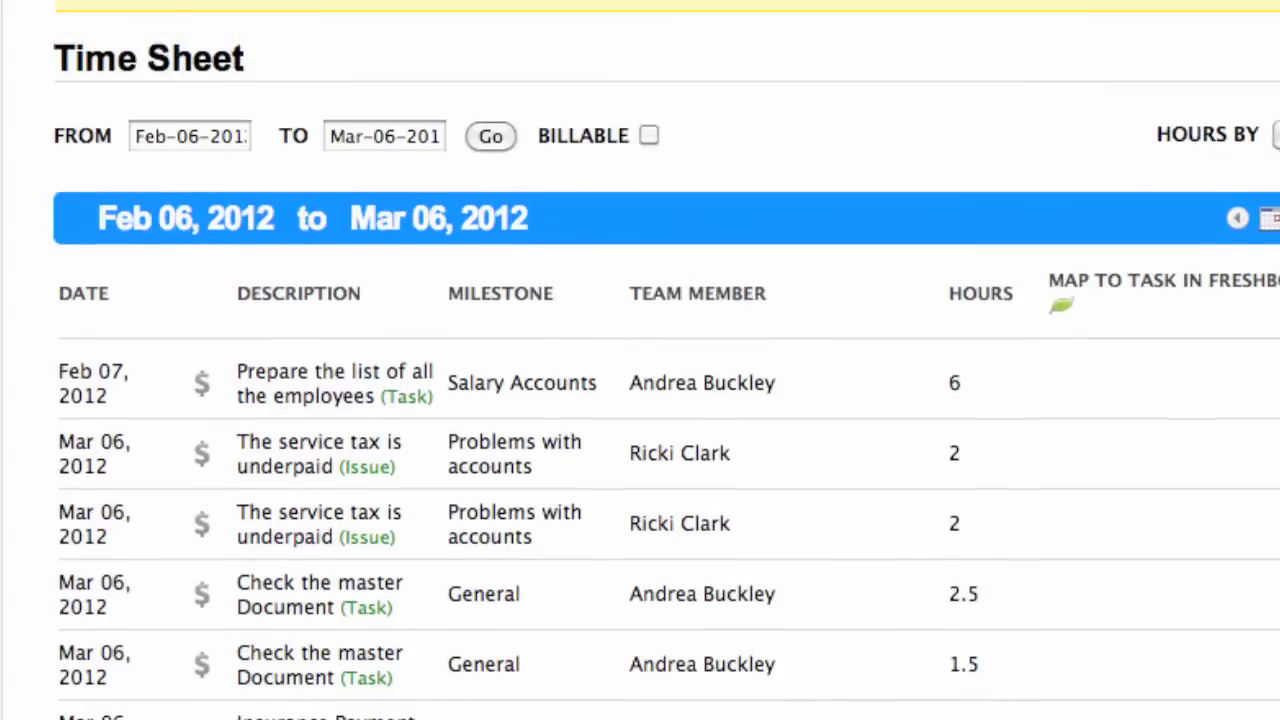
# Limit the time sheet to billable entries and check their total hours
pyautogui.click(648, 137)
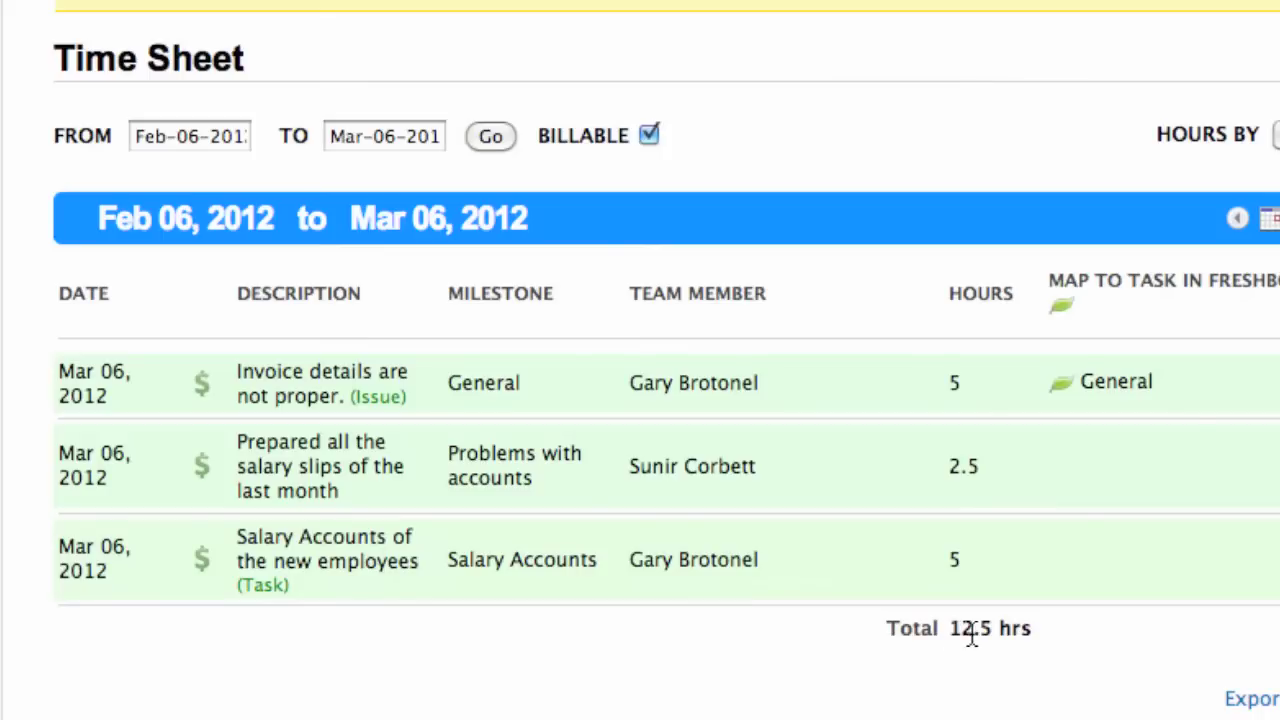
pyautogui.moveTo(953, 630); pyautogui.dragTo(1040, 622)
pyautogui.click(1043, 622)
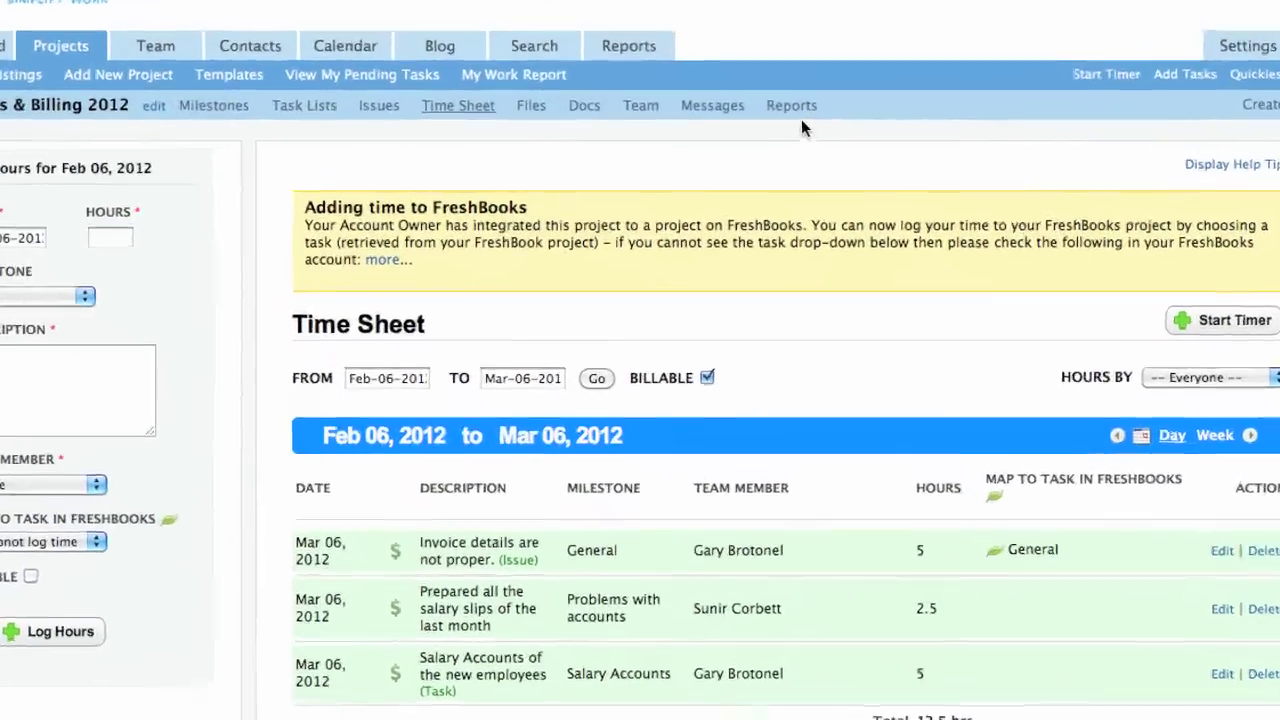
# Open the Project Progress Report and check the time logged on its time sheet entries and tasks
pyautogui.click(766, 129)
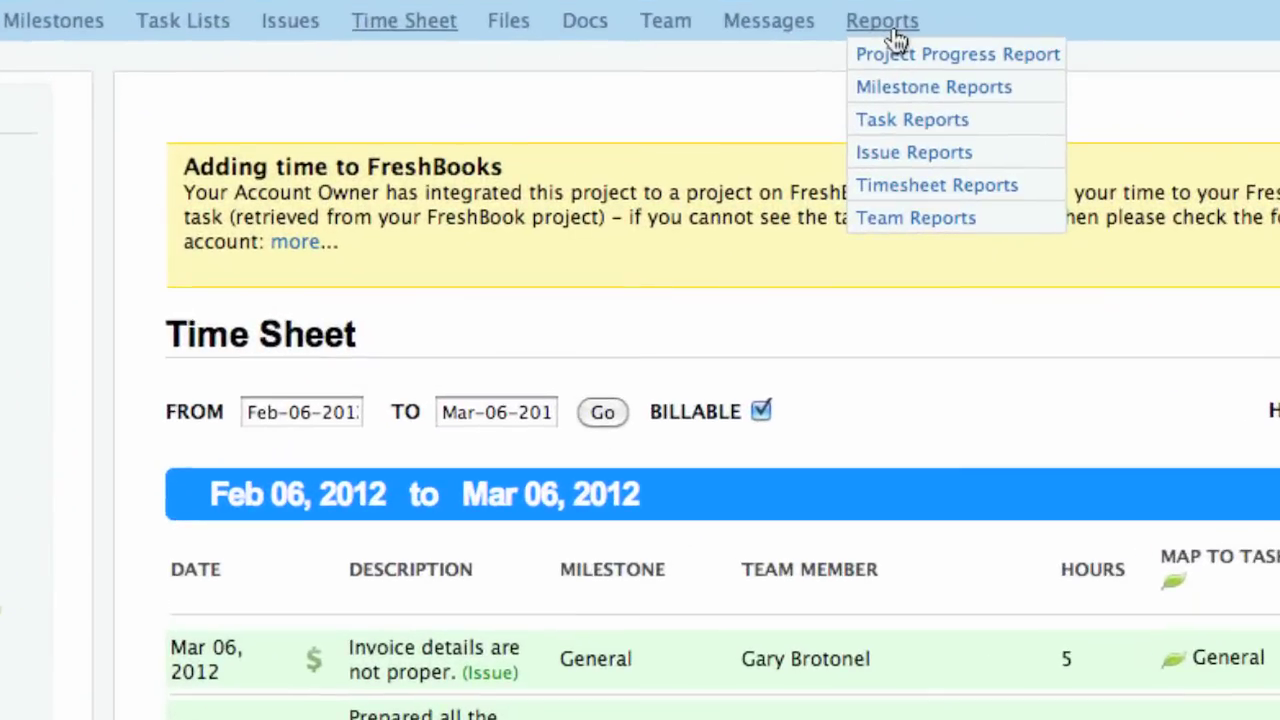
pyautogui.click(892, 58)
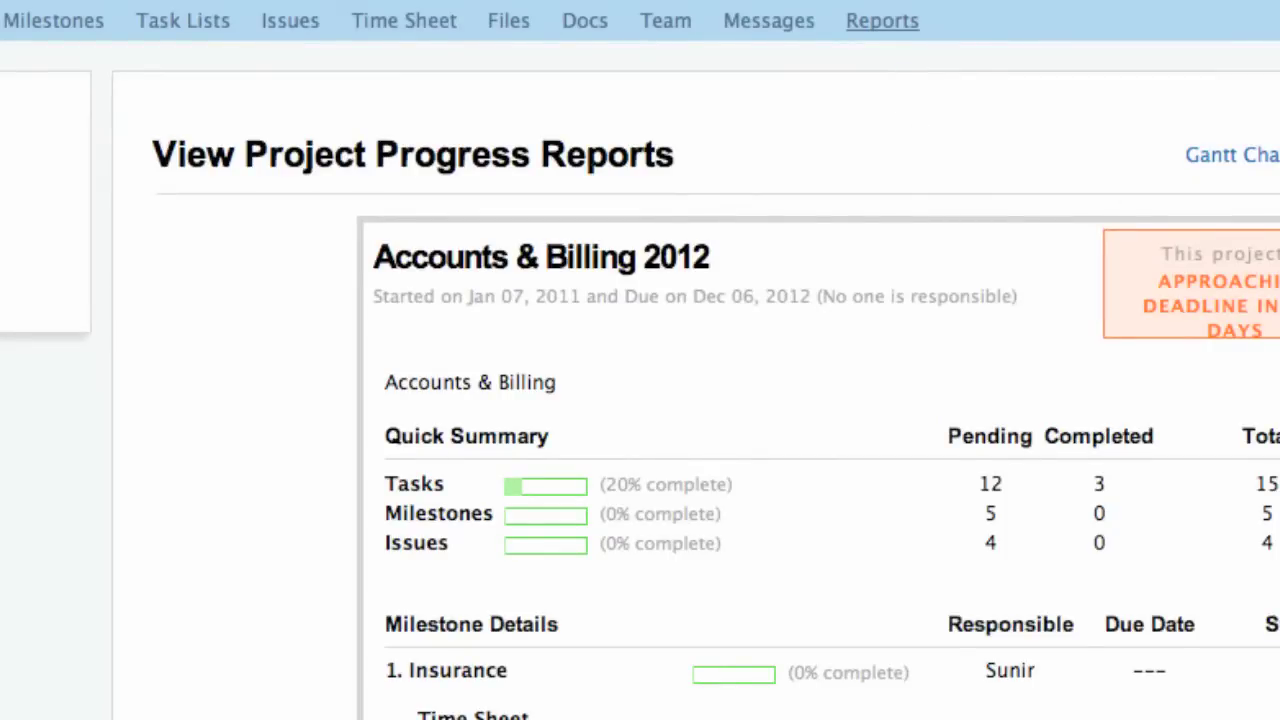
pyautogui.scroll(-10, 820, 400)
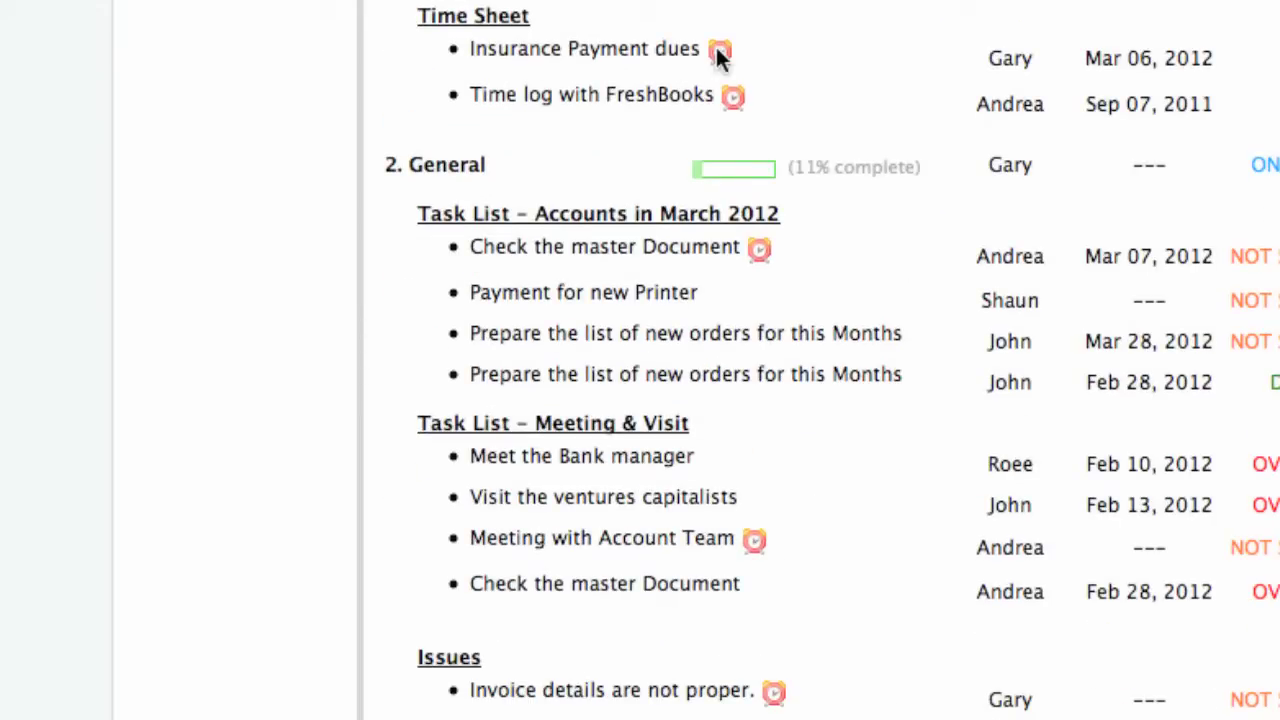
pyautogui.moveTo(718, 52)
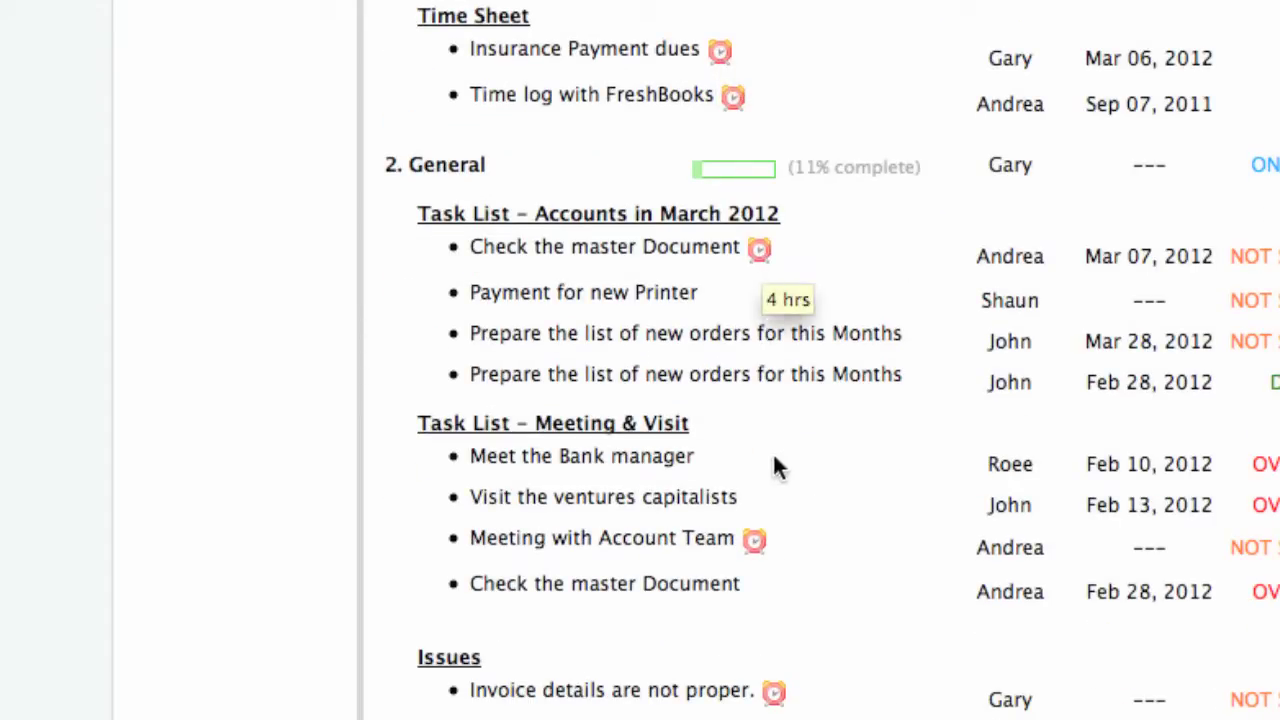
pyautogui.moveTo(757, 546)
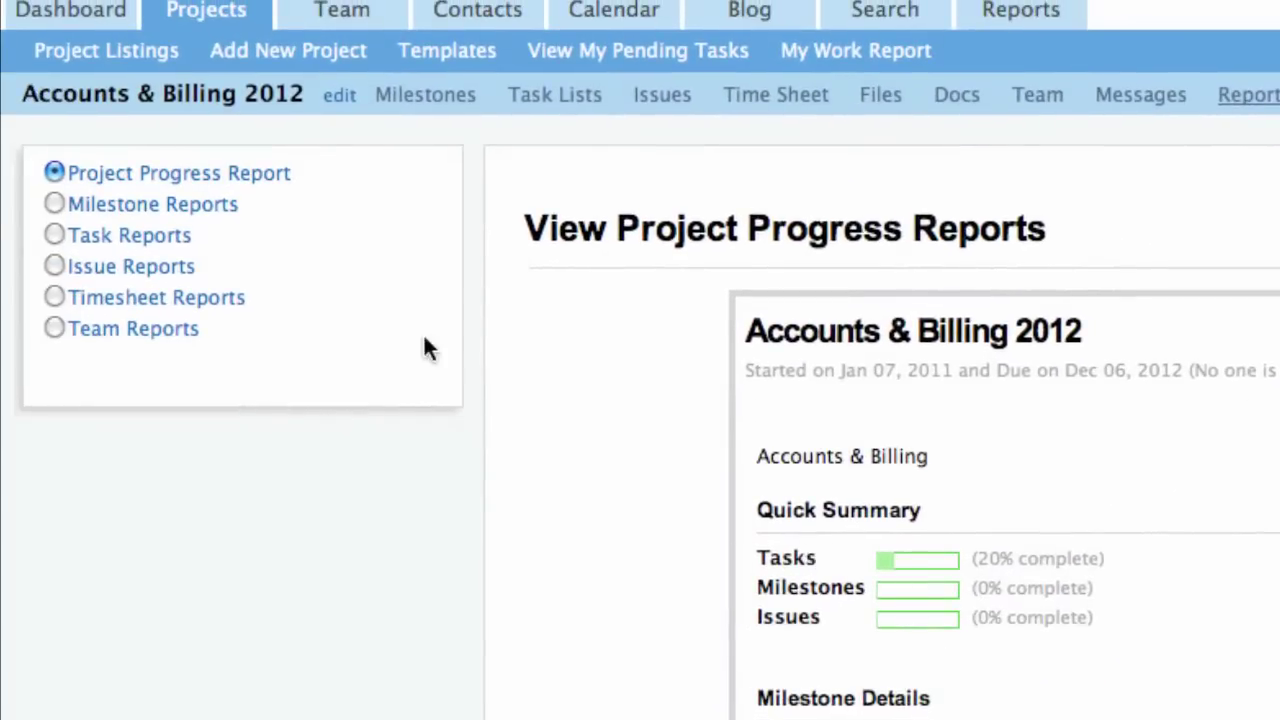
# Open the project's Timesheet Reports and review the Time Allocation chart
pyautogui.click(180, 297)
pyautogui.moveTo(530, 235); pyautogui.dragTo(997, 240)
pyautogui.click(996, 240)
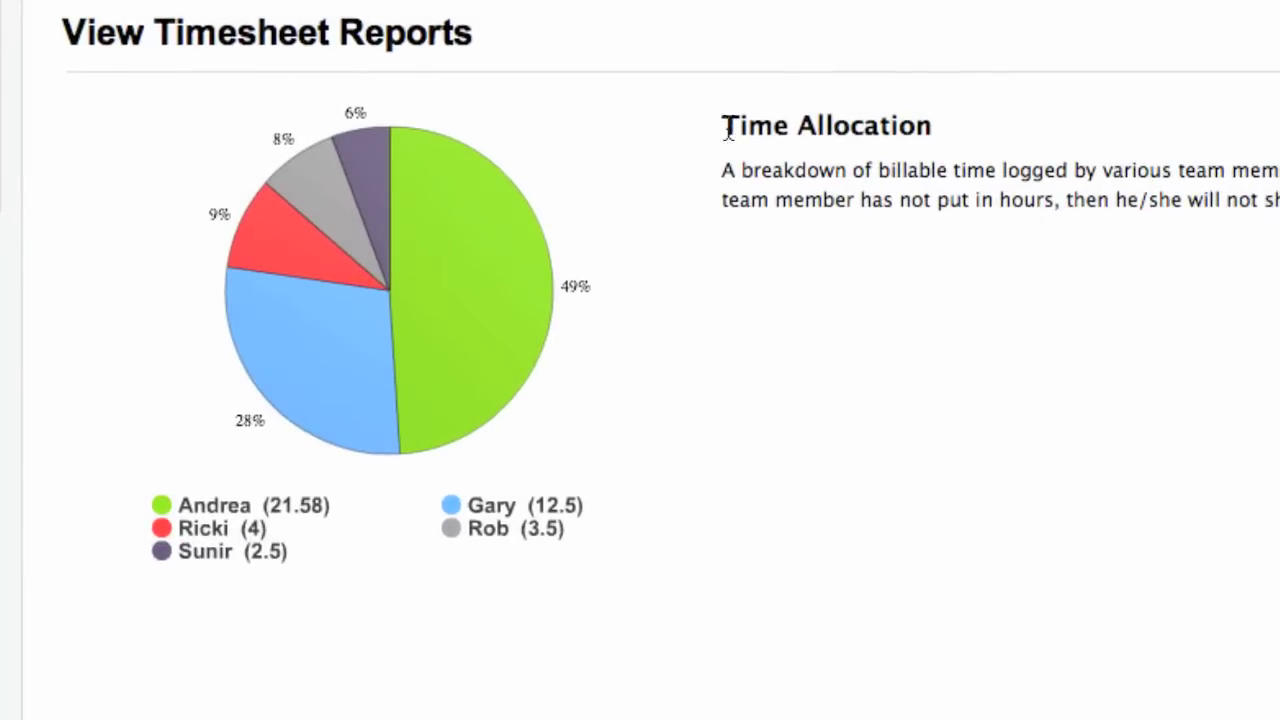
pyautogui.moveTo(725, 130); pyautogui.dragTo(937, 128)
pyautogui.click(935, 133)
# Examine the Milestone Timesheet Breakdown chart in the timesheet reports
pyautogui.scroll(-10, 748, 547)
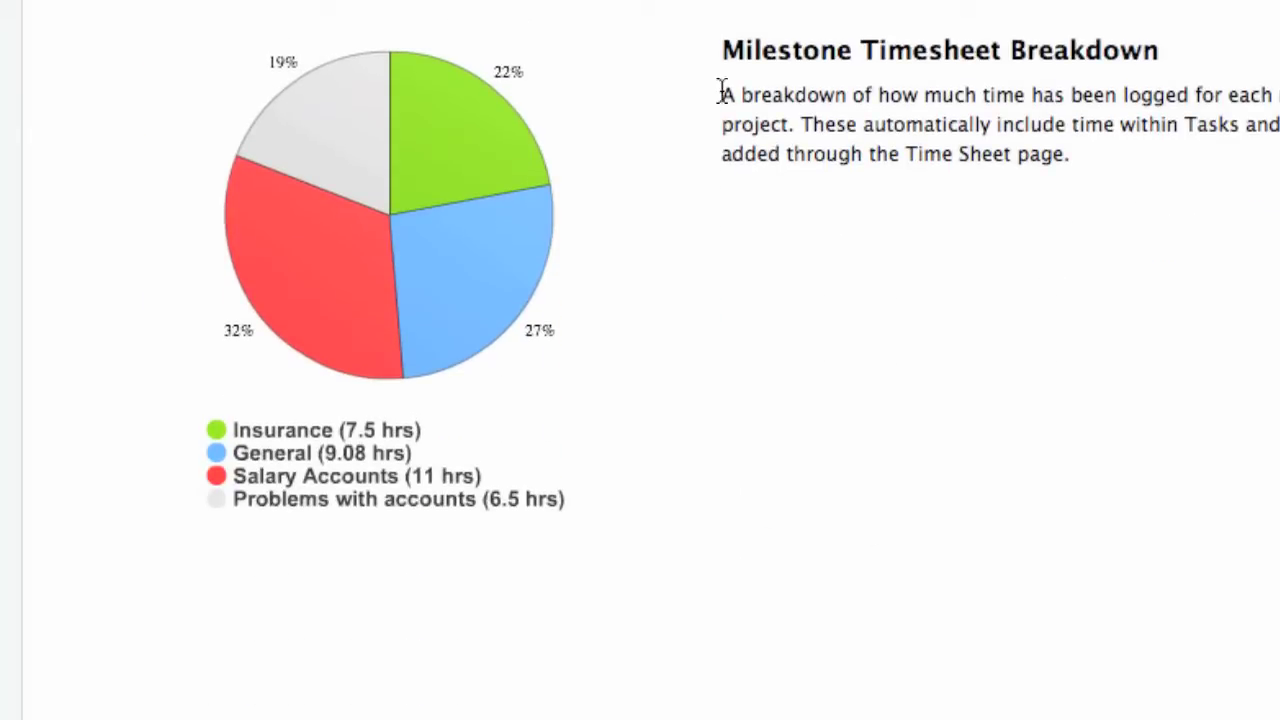
pyautogui.moveTo(719, 50); pyautogui.dragTo(1171, 51)
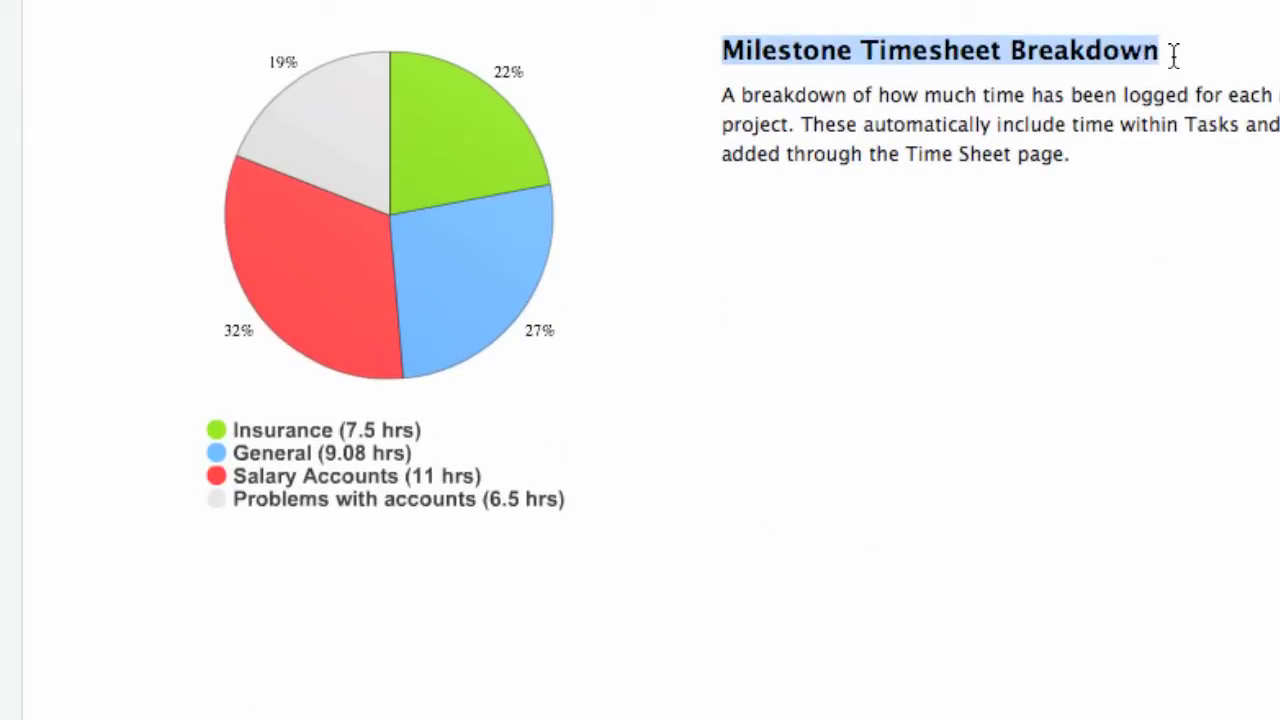
pyautogui.click(1171, 51)
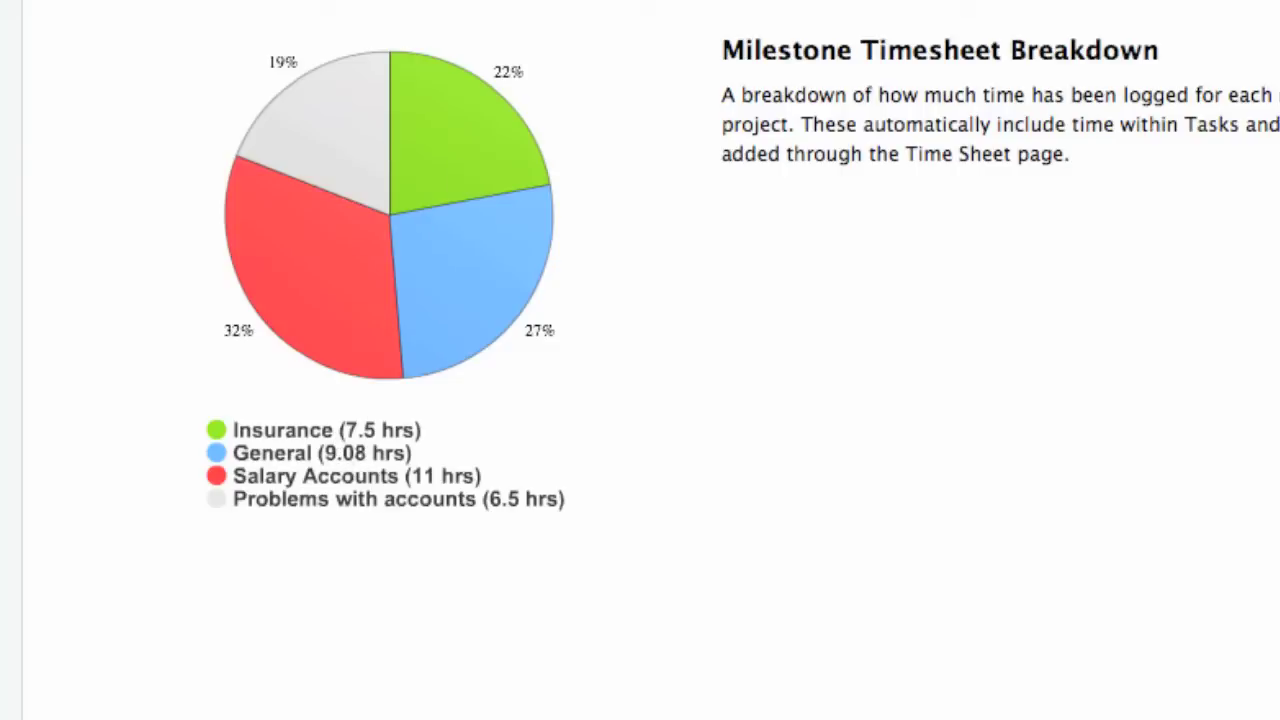
# Return to the project's time sheet and look through its entries
pyautogui.scroll(10, 640, 360)
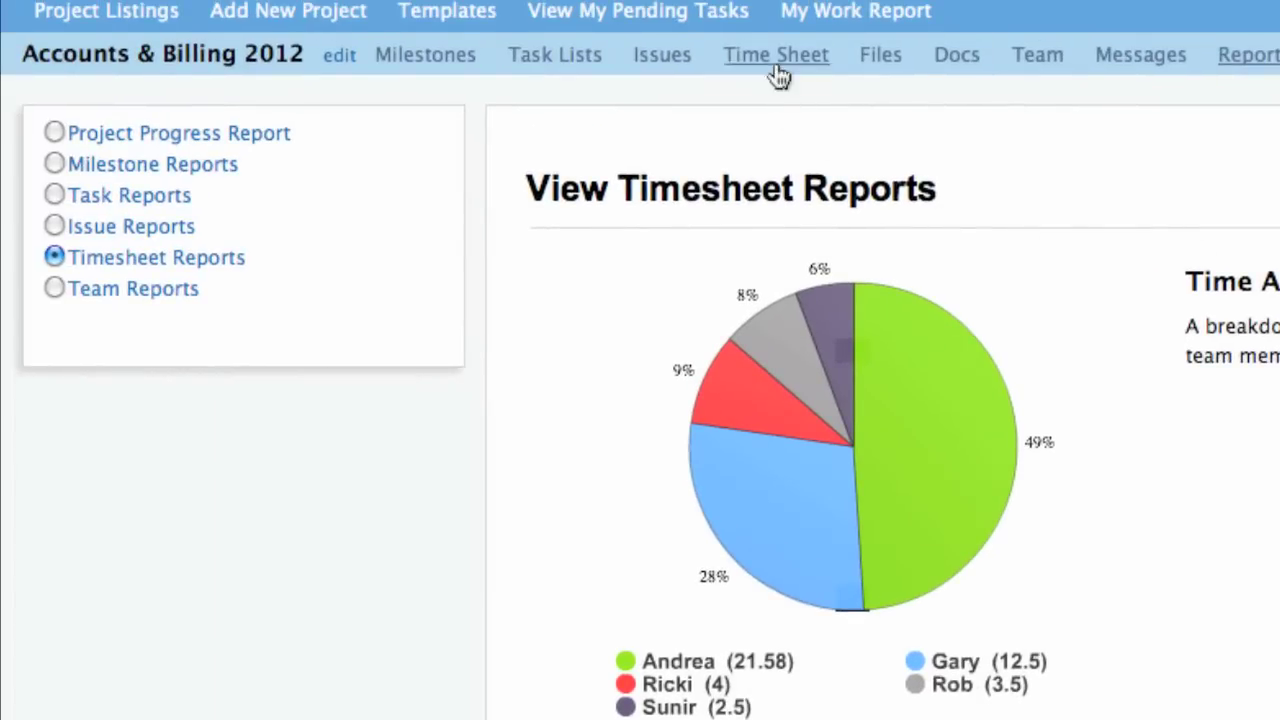
pyautogui.click(779, 62)
pyautogui.scroll(-6, 640, 360)
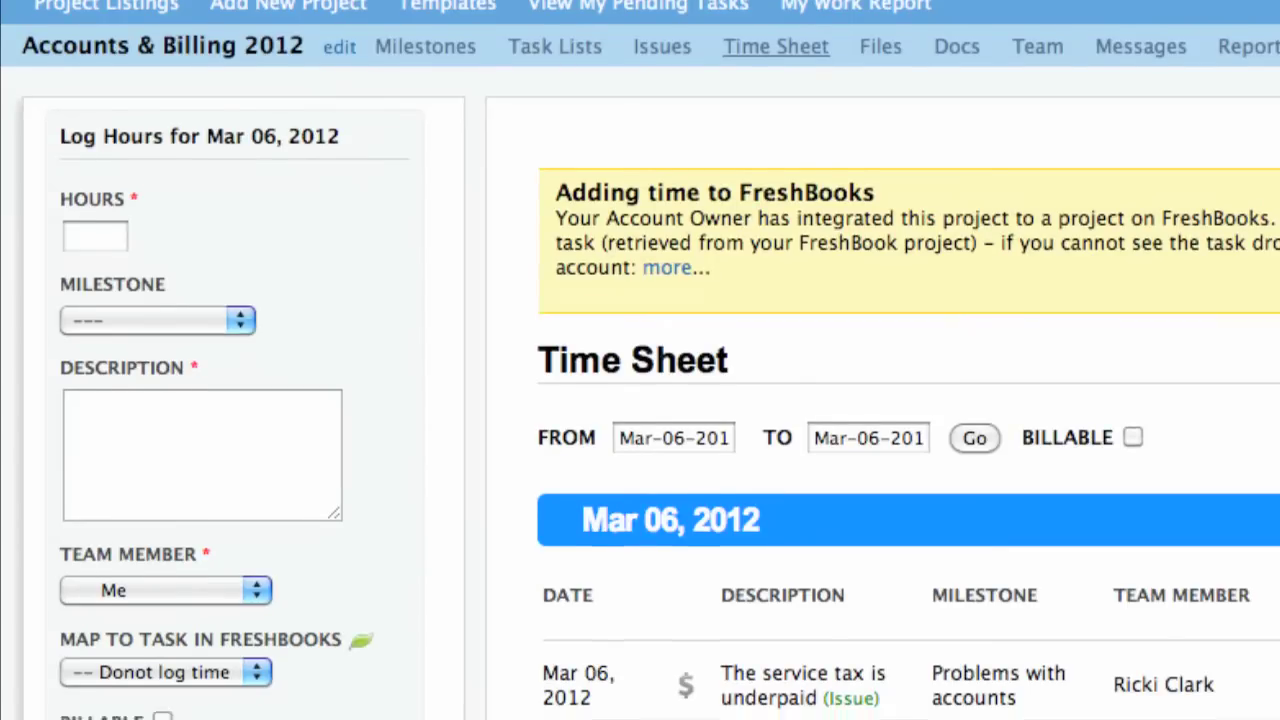